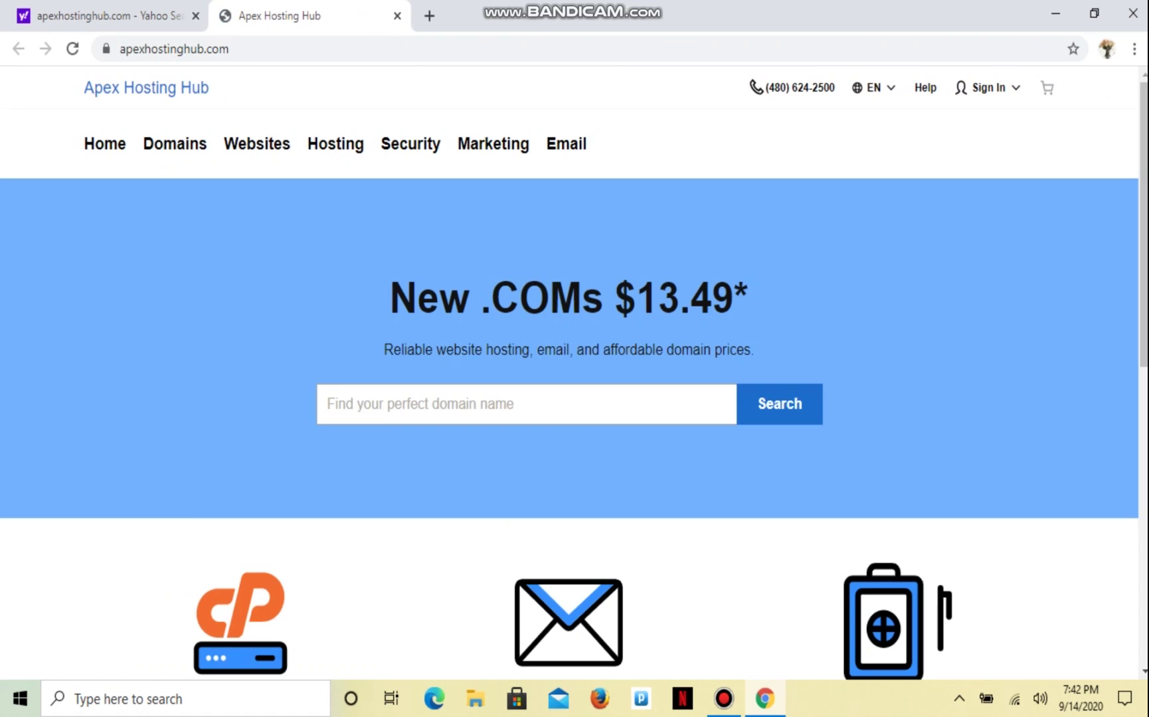
Sign in to the Apex Hosting Hub account as a registered user
{"action": "left_click", "coordinate": [988, 87]}
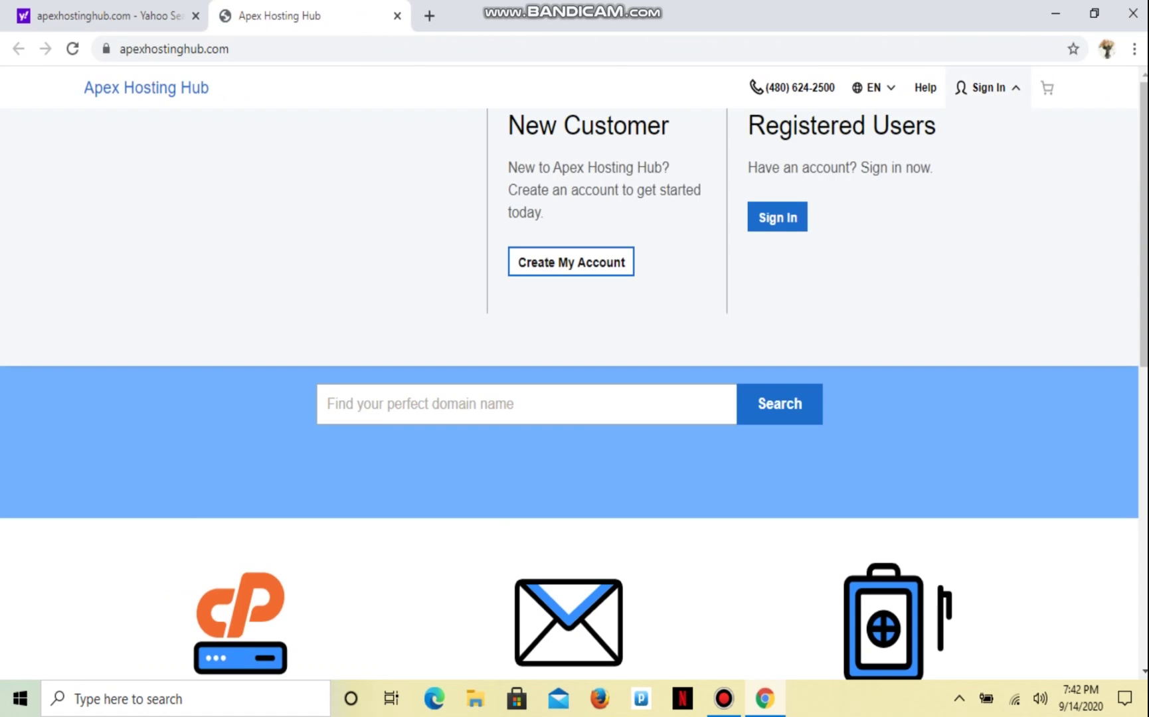
{"action": "left_click", "coordinate": [777, 217]}
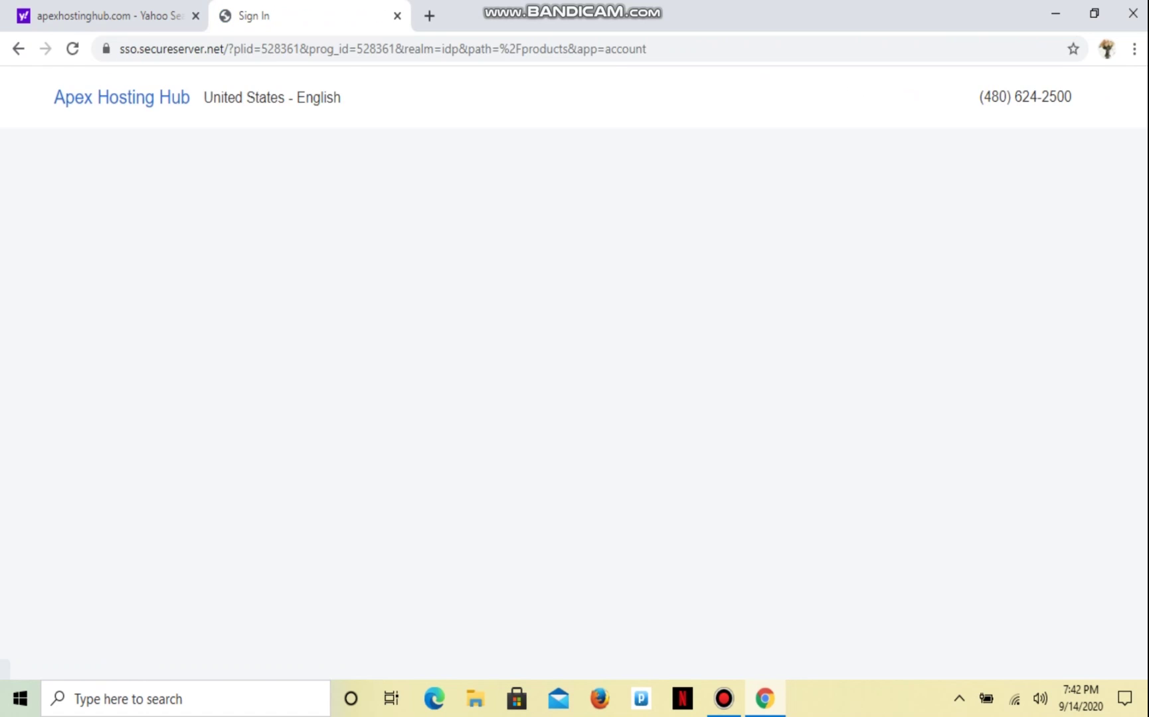
{"action": "key", "text": "Return"}
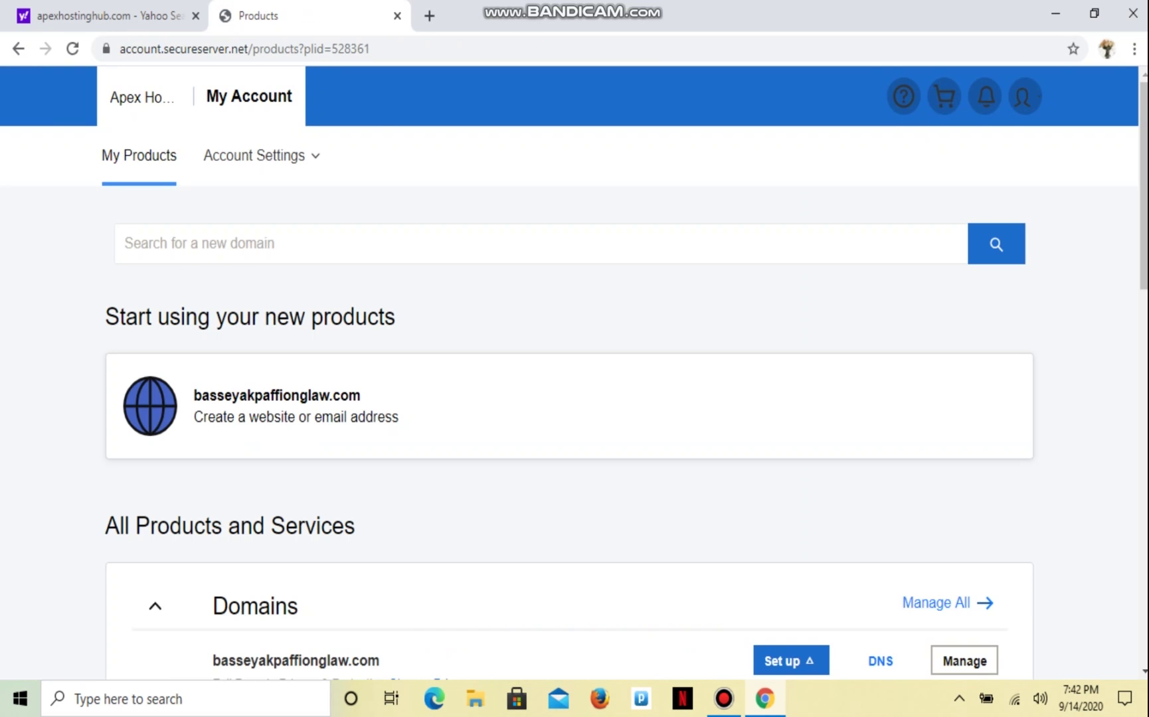
Open the management page of the gladiatormedicalsupplies.com hosting plan and launch its cPanel Admin
{"action": "scroll", "coordinate": [570, 376], "scroll_direction": "down", "scroll_amount": 6}
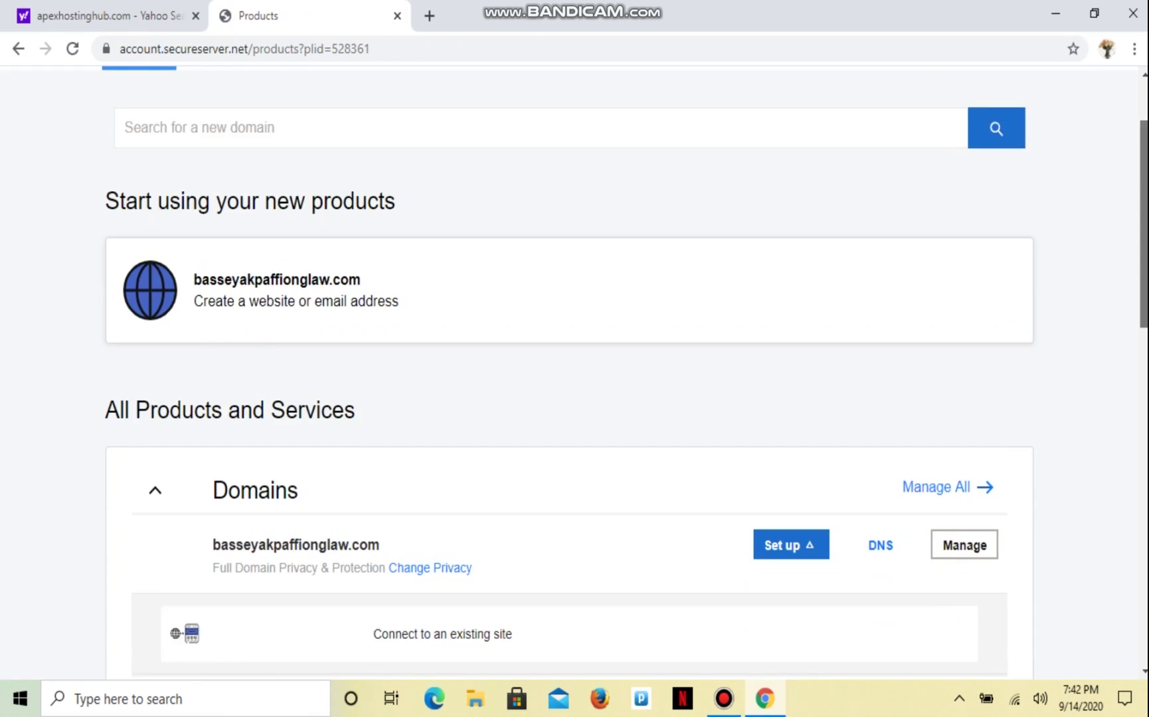
{"action": "left_click", "coordinate": [964, 616]}
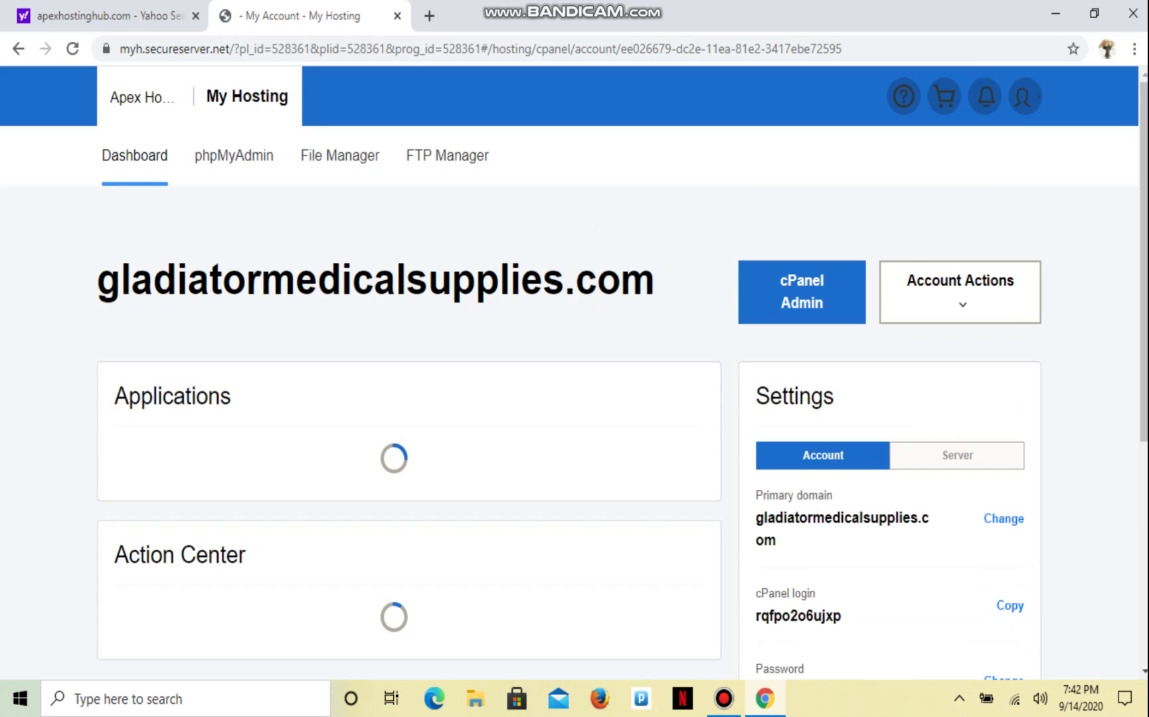
{"action": "left_click", "coordinate": [801, 274]}
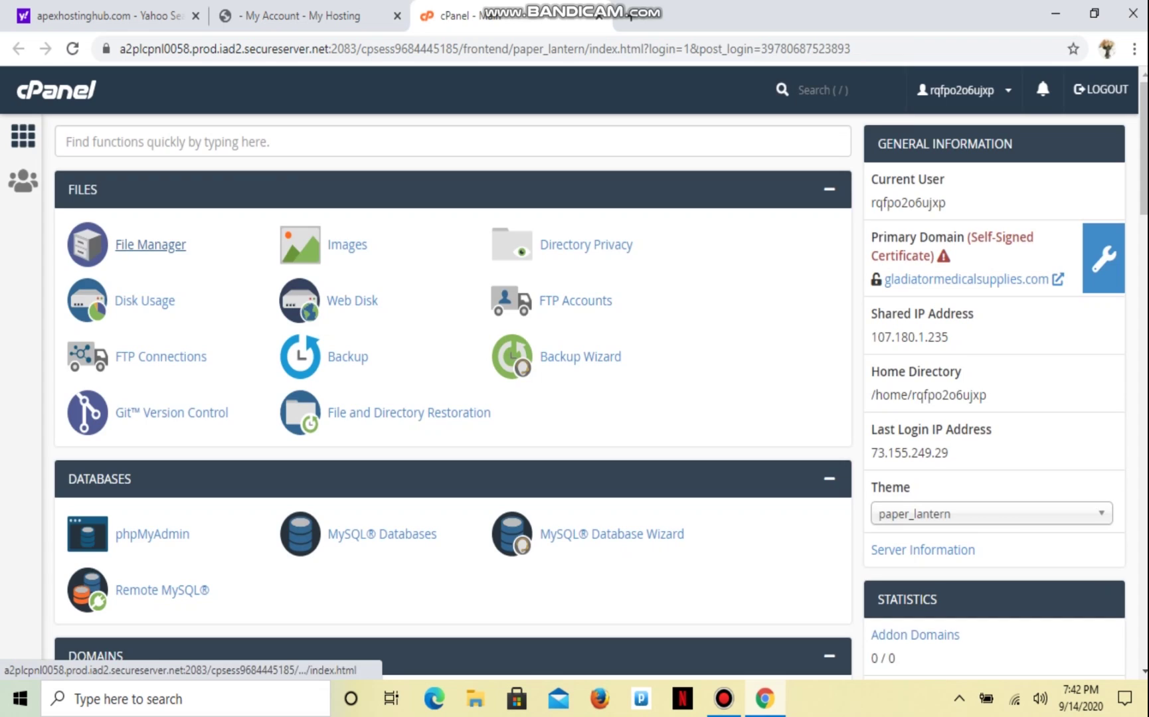
Open the cPanel File Manager and go to the public_html/wp-content/plugins folder
{"action": "left_click", "coordinate": [150, 245]}
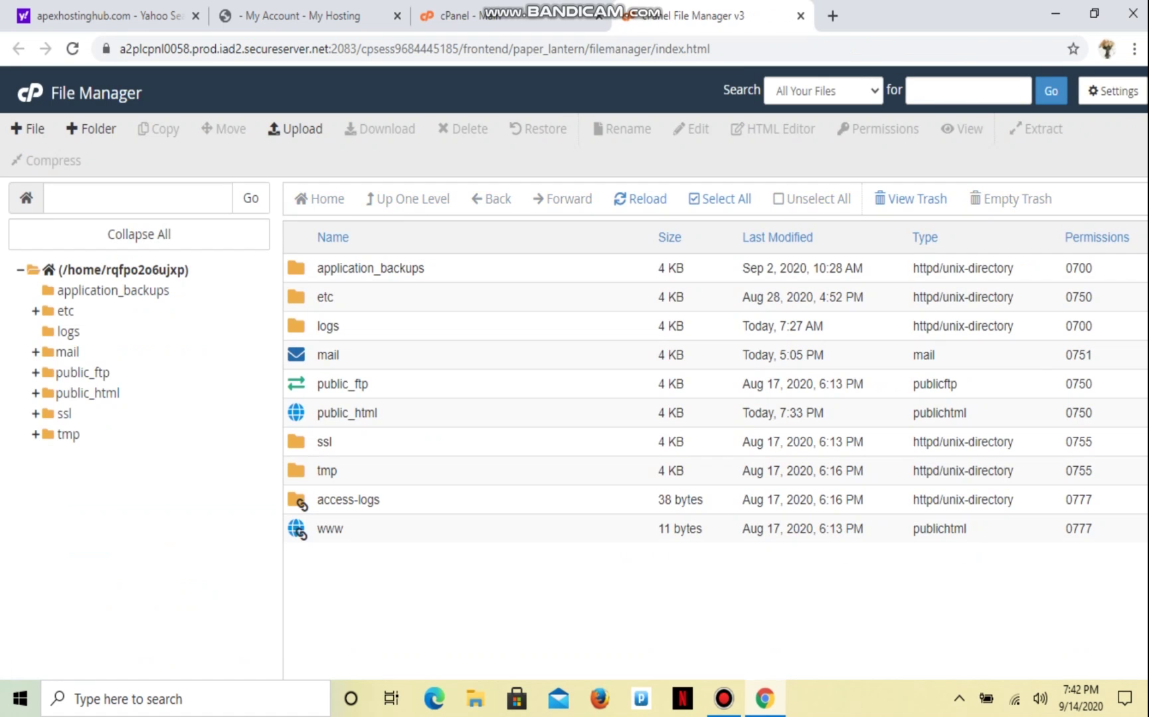
{"action": "left_click", "coordinate": [87, 393]}
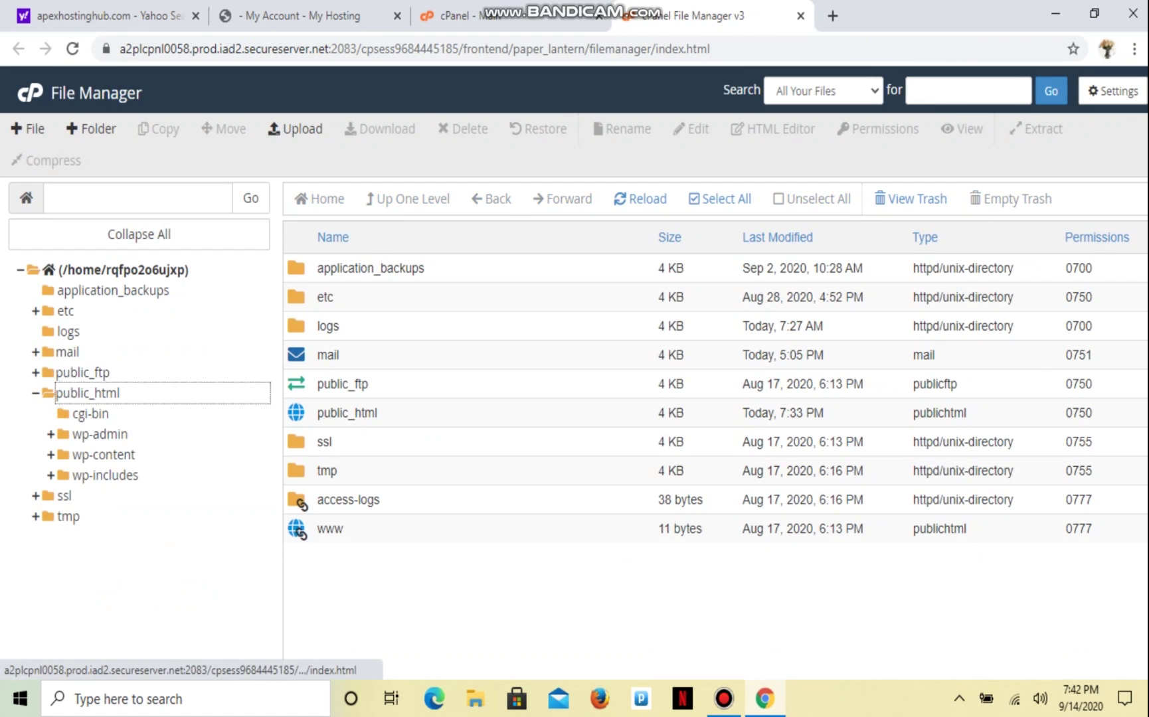
{"action": "left_click", "coordinate": [104, 454]}
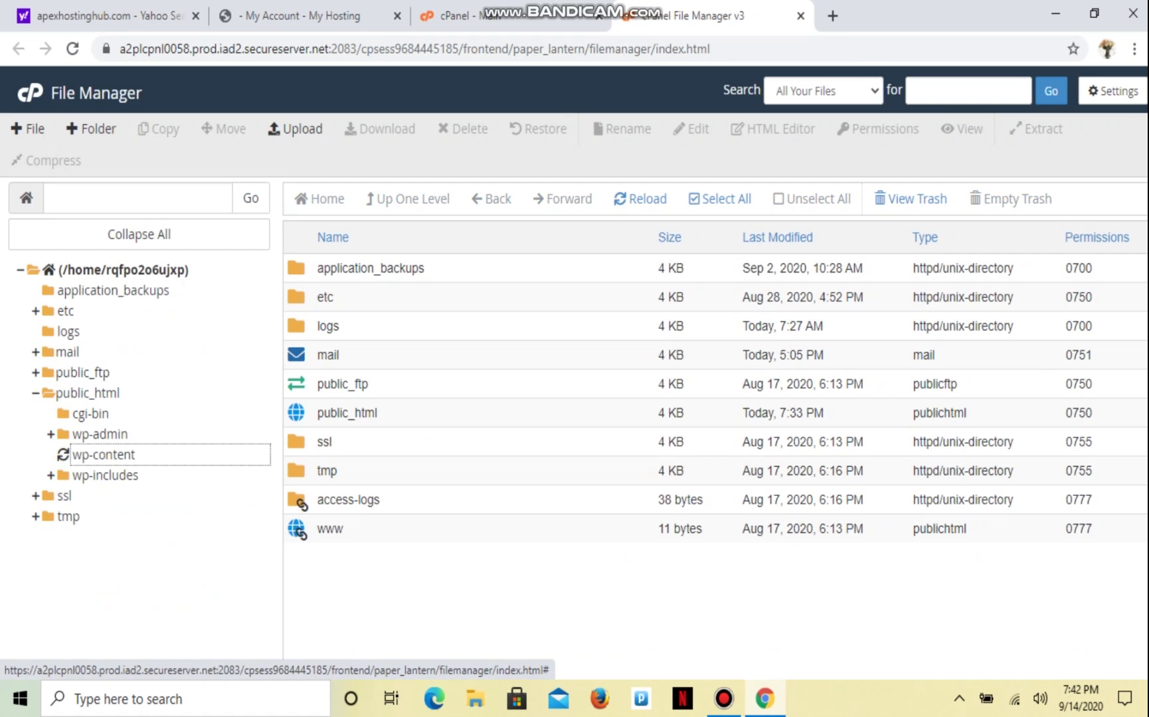
{"action": "left_click", "coordinate": [107, 537]}
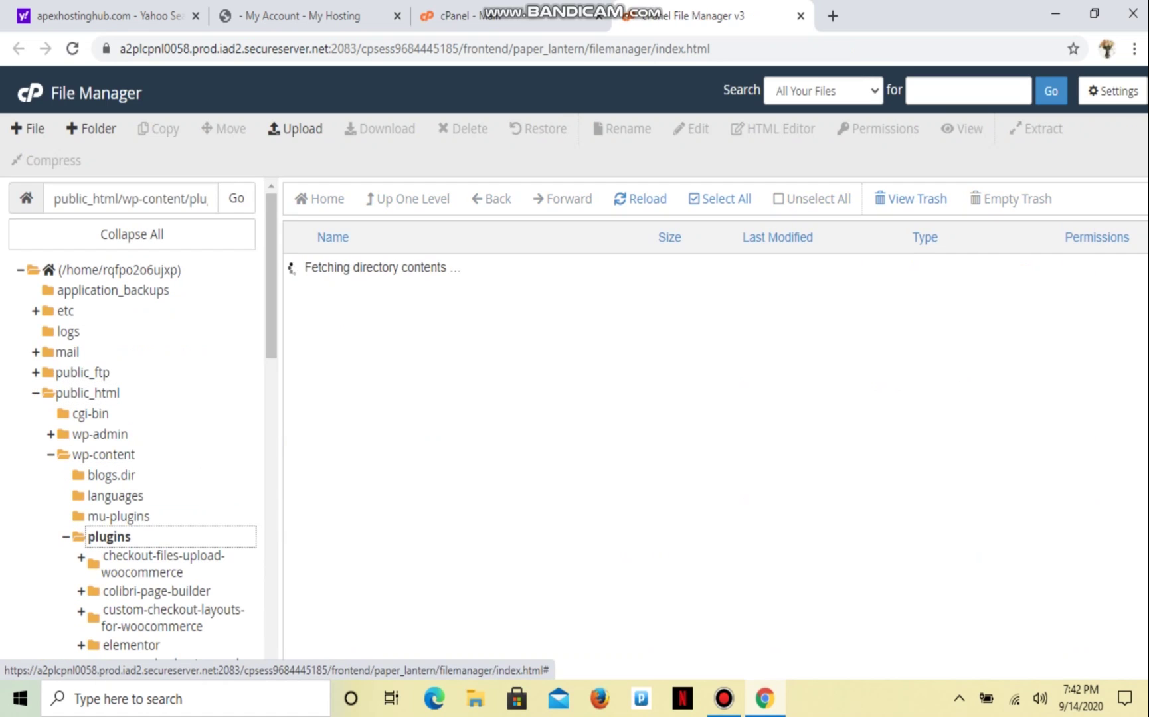
Delete the forminator folder from the plugins directory and confirm the deletion
{"action": "left_click", "coordinate": [343, 441]}
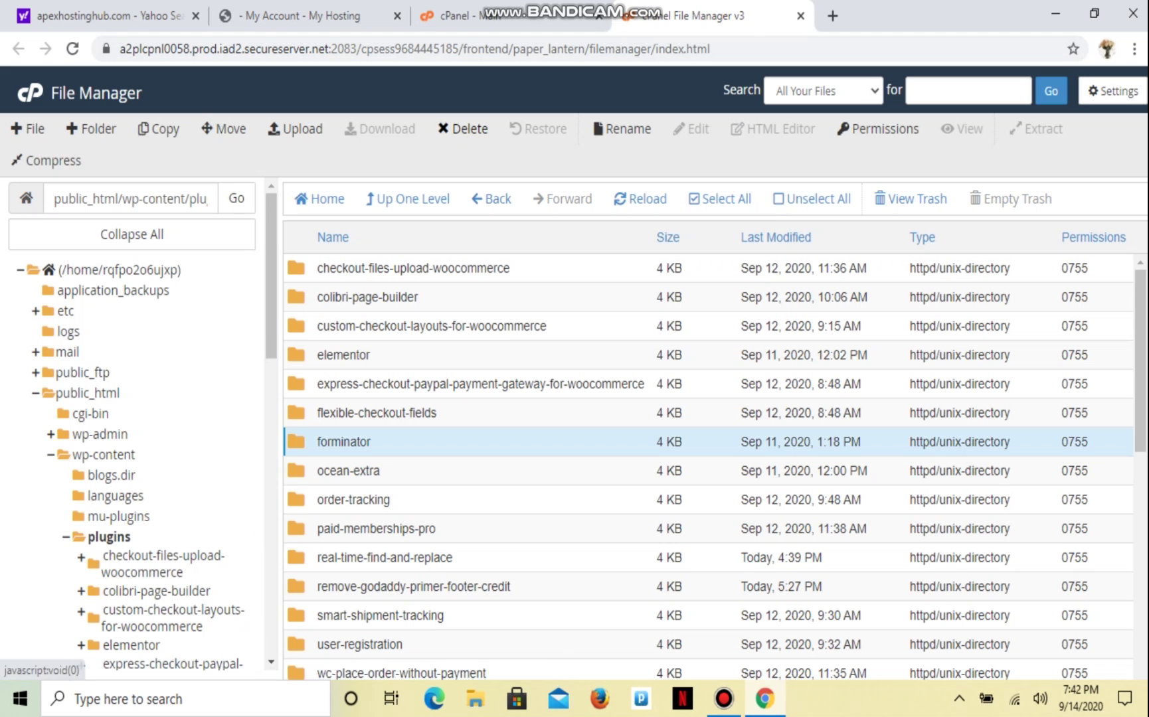
{"action": "left_click", "coordinate": [463, 128]}
{"action": "left_click", "coordinate": [717, 432]}
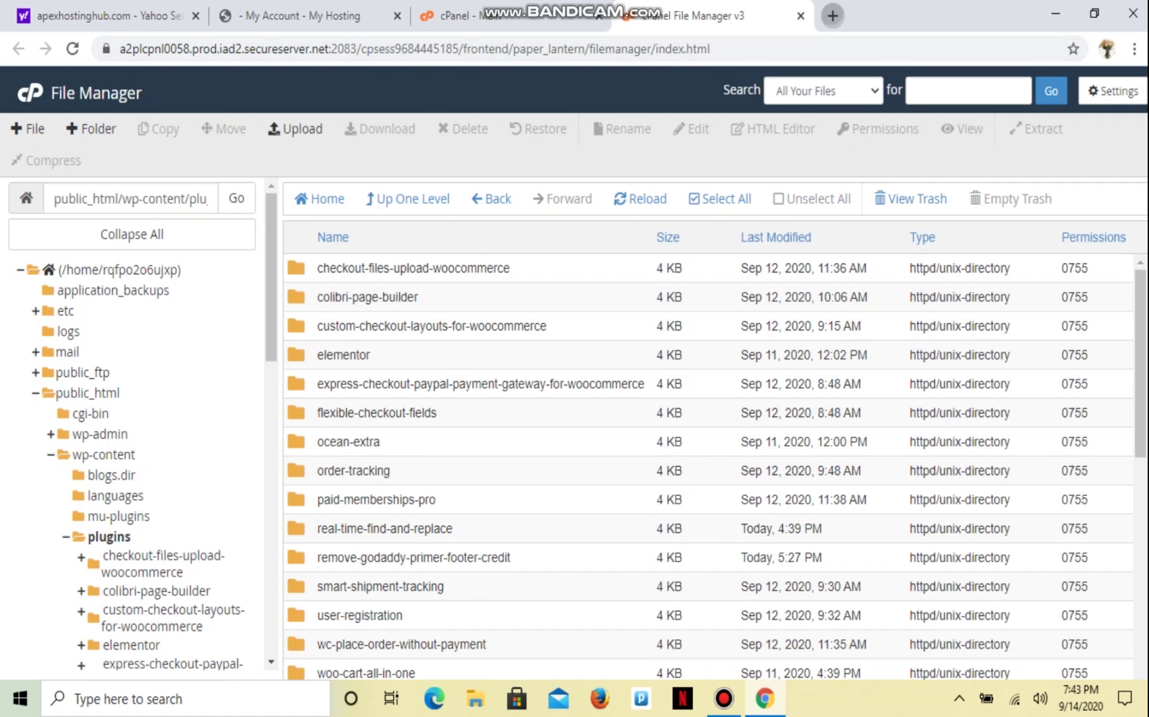
Open gladiatormedicalsupplies.com in a new browser tab and check the form area of its Contact Us page
{"action": "left_click", "coordinate": [833, 15]}
{"action": "left_click", "coordinate": [440, 299]}
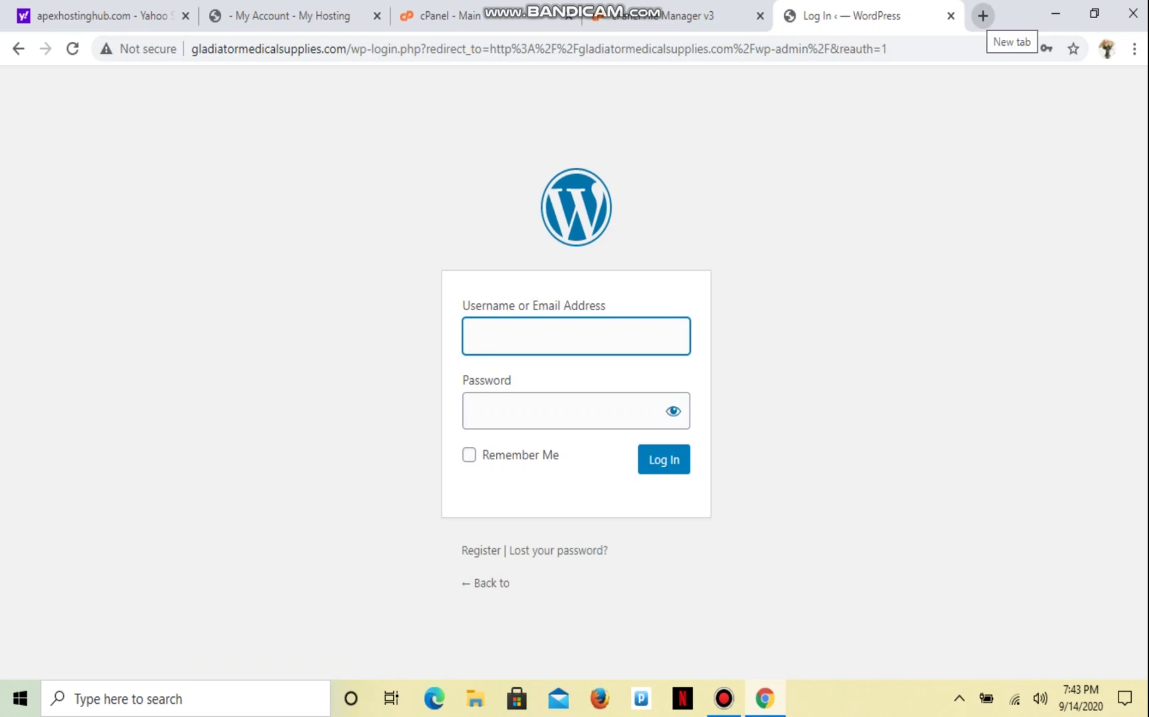
{"action": "key", "text": "ctrl+l"}
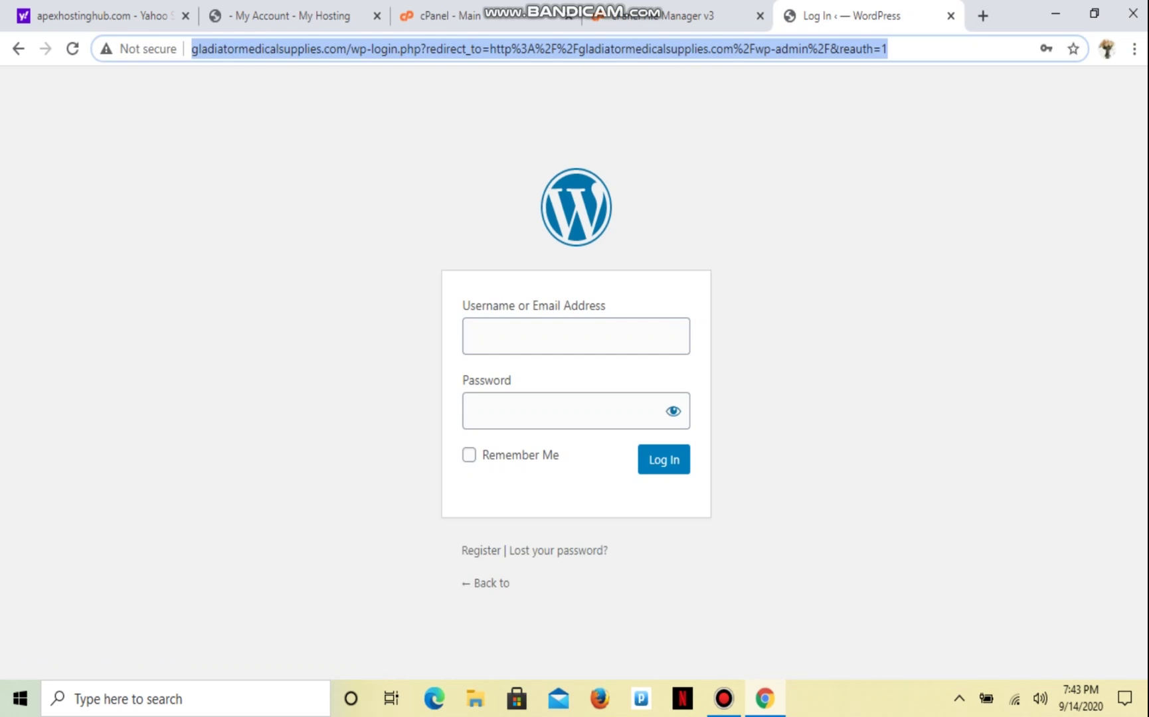
{"action": "left_click", "coordinate": [435, 48]}
{"action": "left_click_drag", "start_coordinate": [346, 48], "coordinate": [888, 49]}
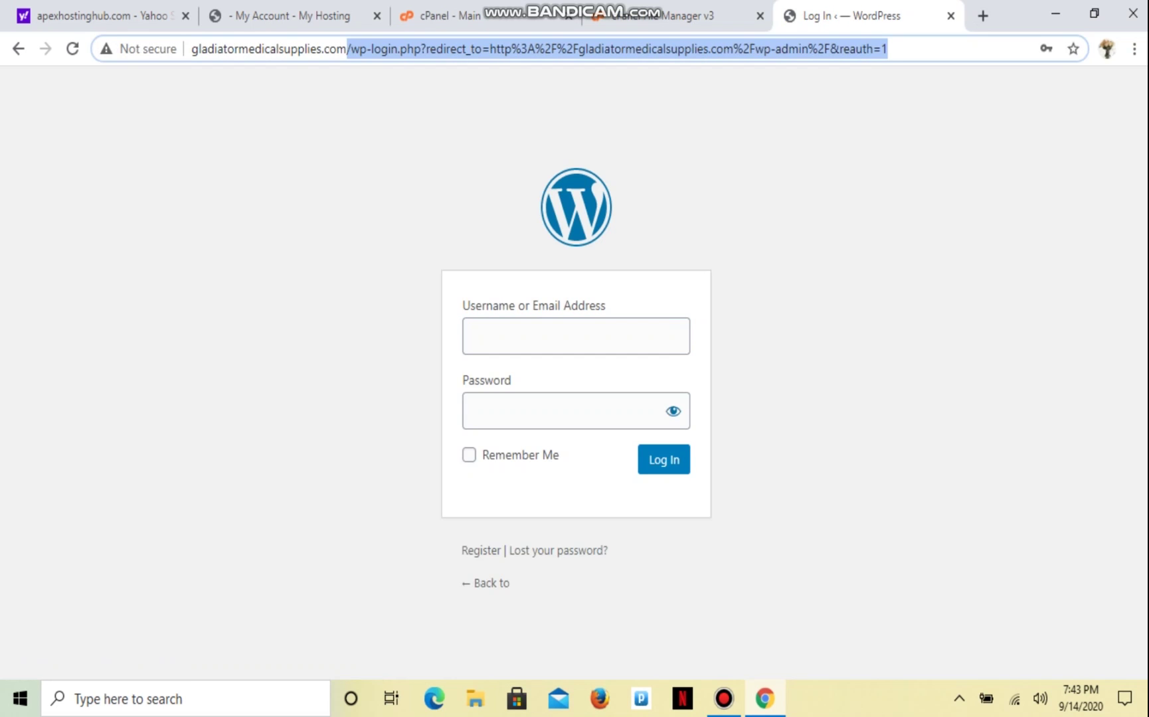
{"action": "key", "text": "BackSpace"}
{"action": "key", "text": "Return"}
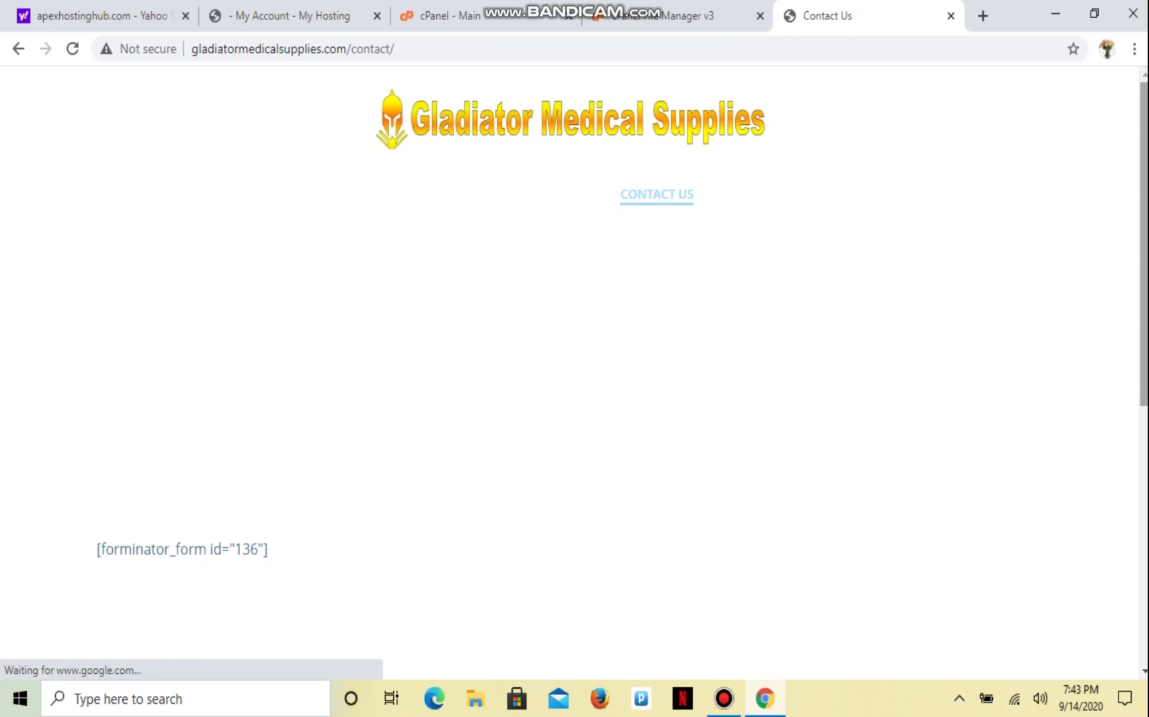
{"action": "scroll", "coordinate": [575, 372], "scroll_direction": "down", "scroll_amount": 4}
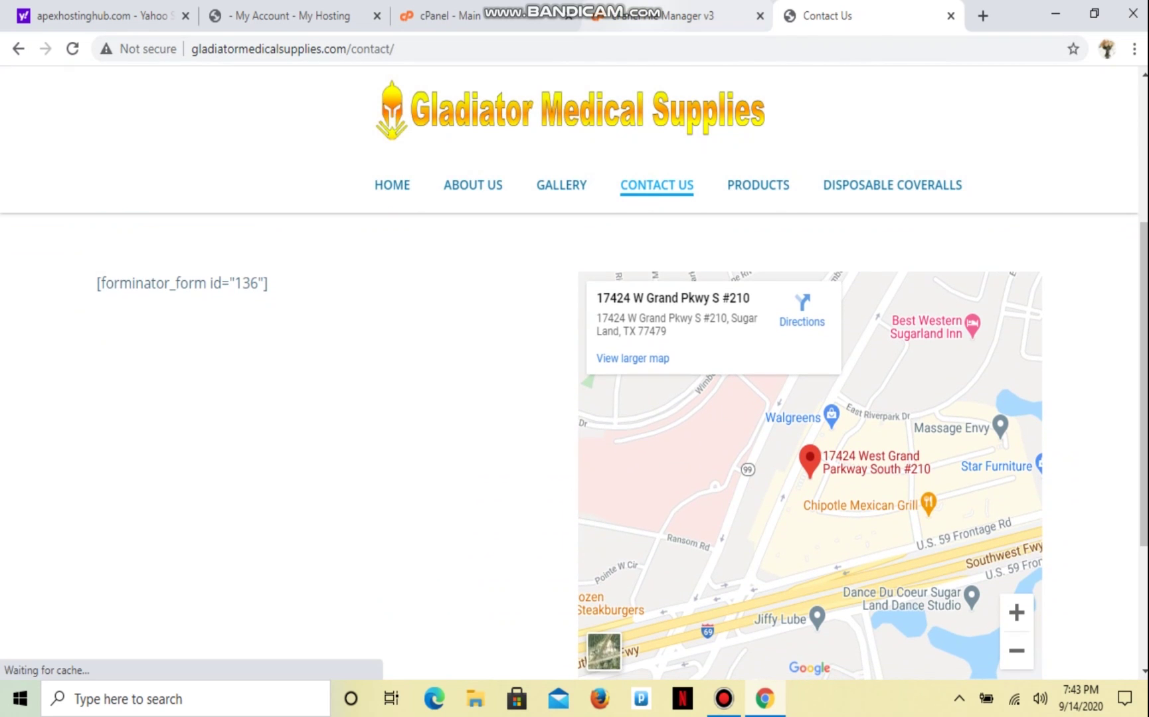
Return to the cPanel main page, open the My blog application, and open its WordPress admin dashboard
{"action": "left_click", "coordinate": [664, 15]}
{"action": "left_click", "coordinate": [438, 15]}
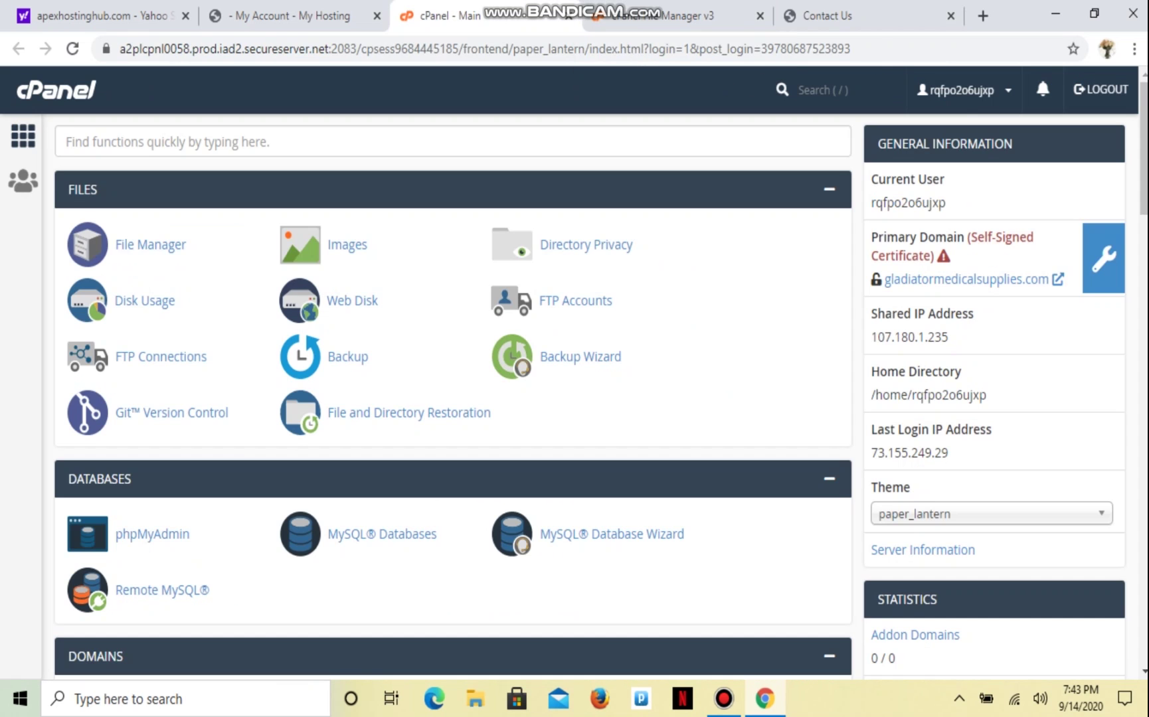
{"action": "left_click", "coordinate": [292, 15]}
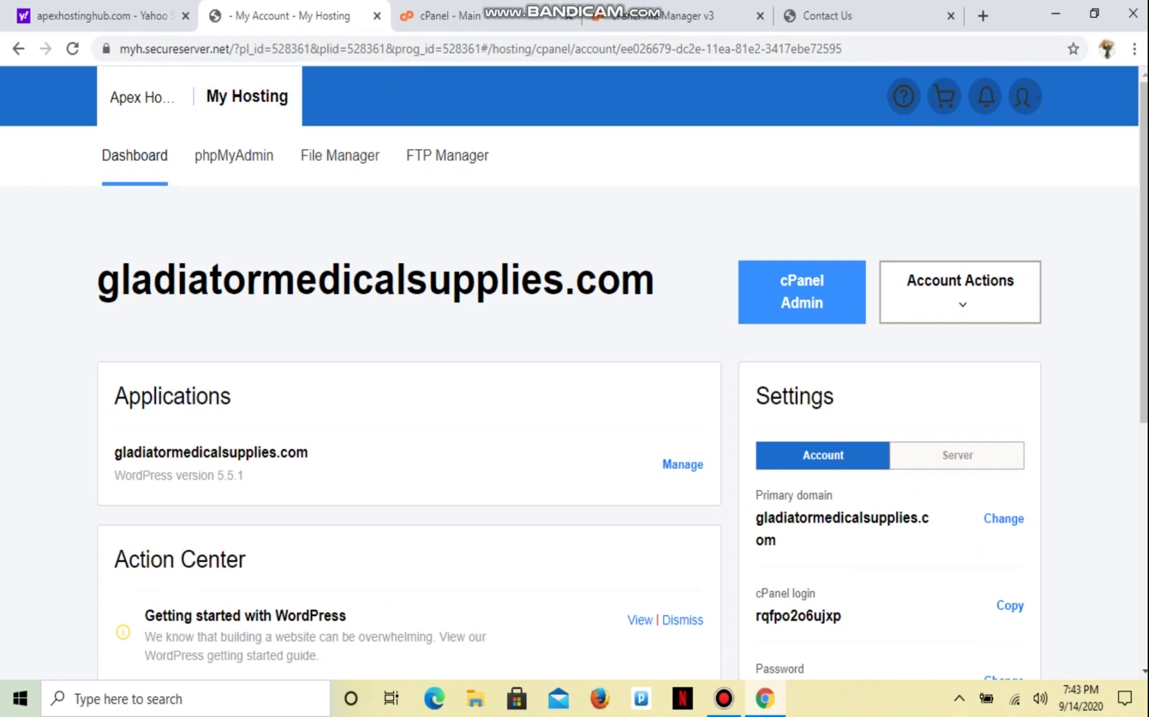
{"action": "left_click", "coordinate": [439, 15]}
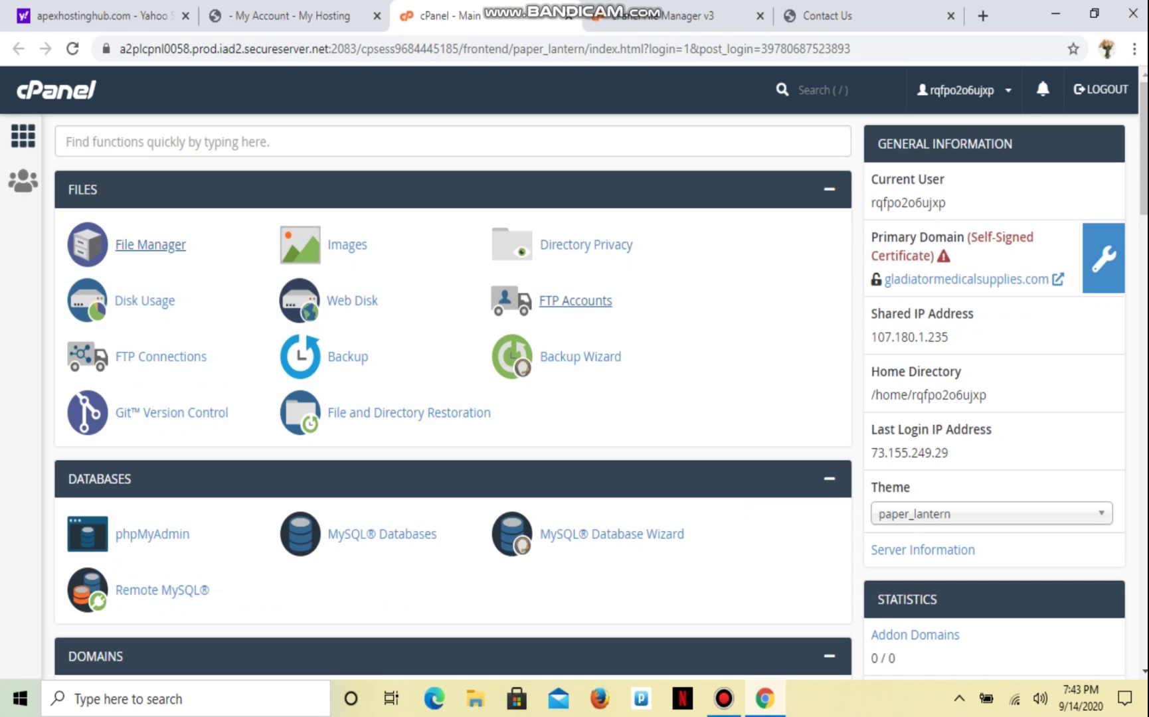
{"action": "scroll", "coordinate": [453, 399], "scroll_direction": "down", "scroll_amount": 1}
{"action": "scroll", "coordinate": [453, 398], "scroll_direction": "down", "scroll_amount": 10}
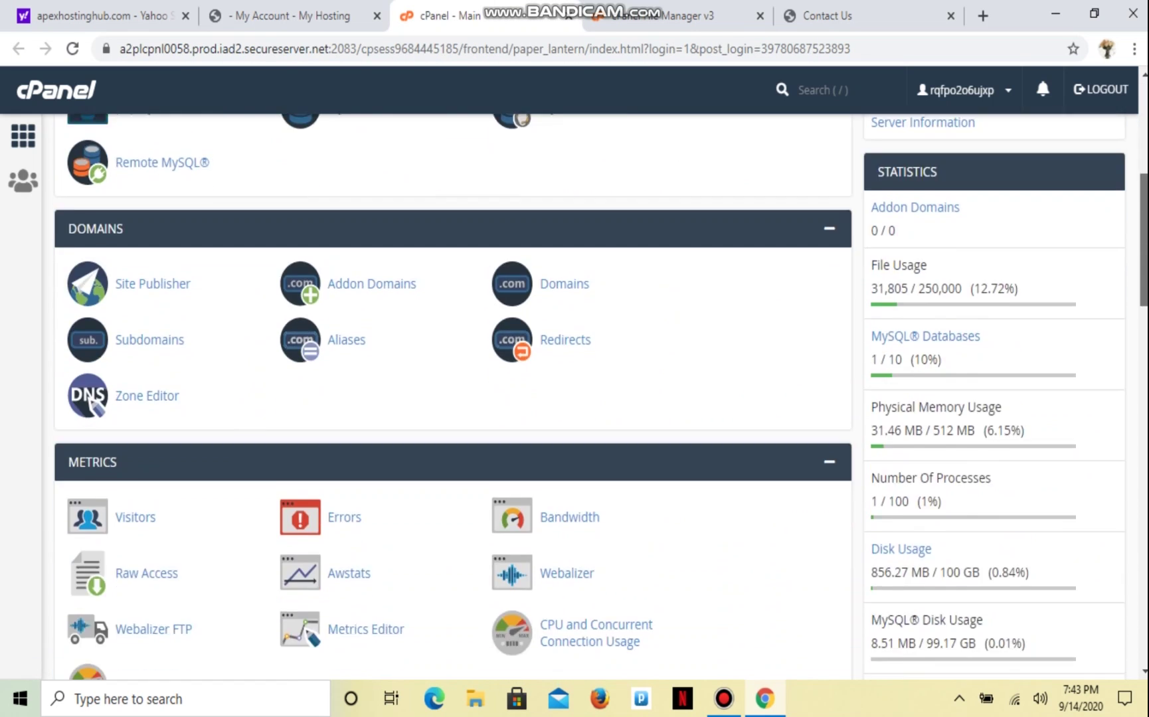
{"action": "scroll", "coordinate": [453, 399], "scroll_direction": "down", "scroll_amount": 7}
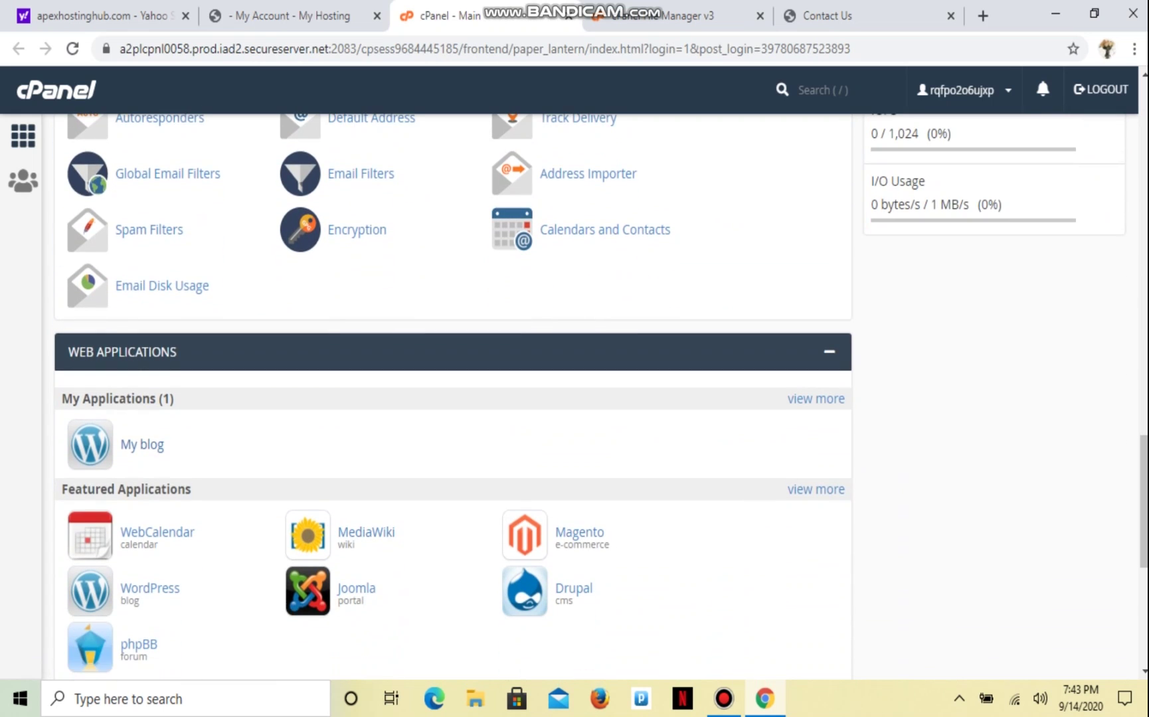
{"action": "left_click", "coordinate": [142, 445]}
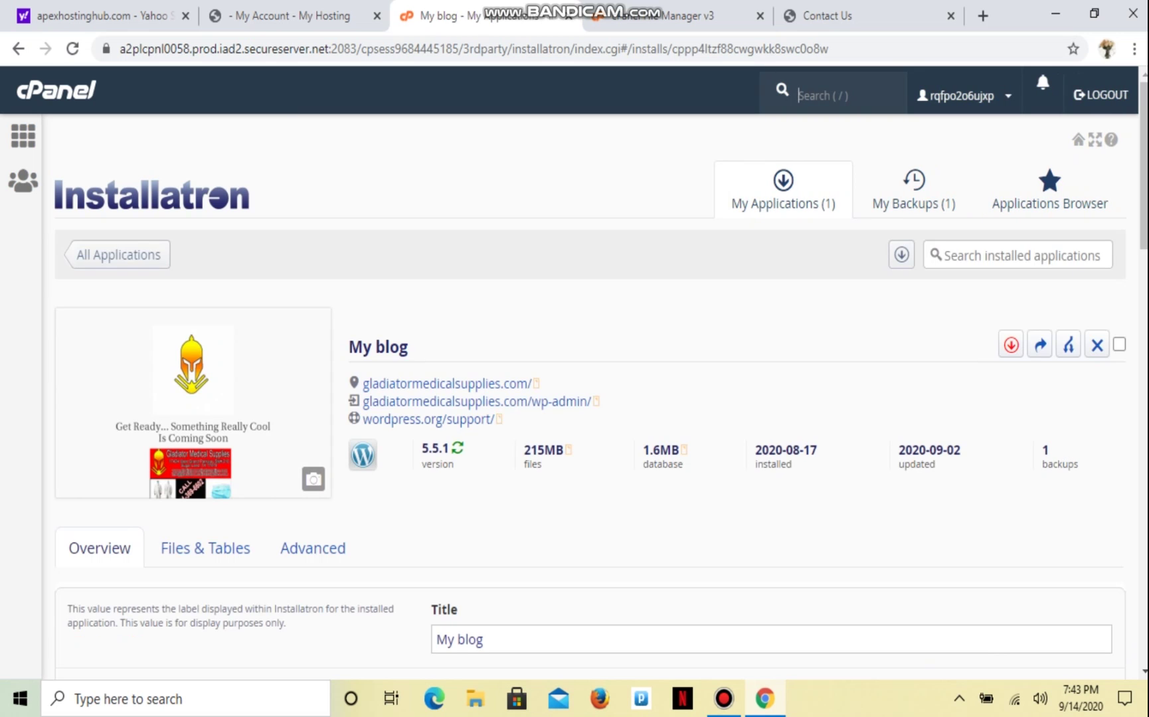
{"action": "left_click", "coordinate": [425, 402]}
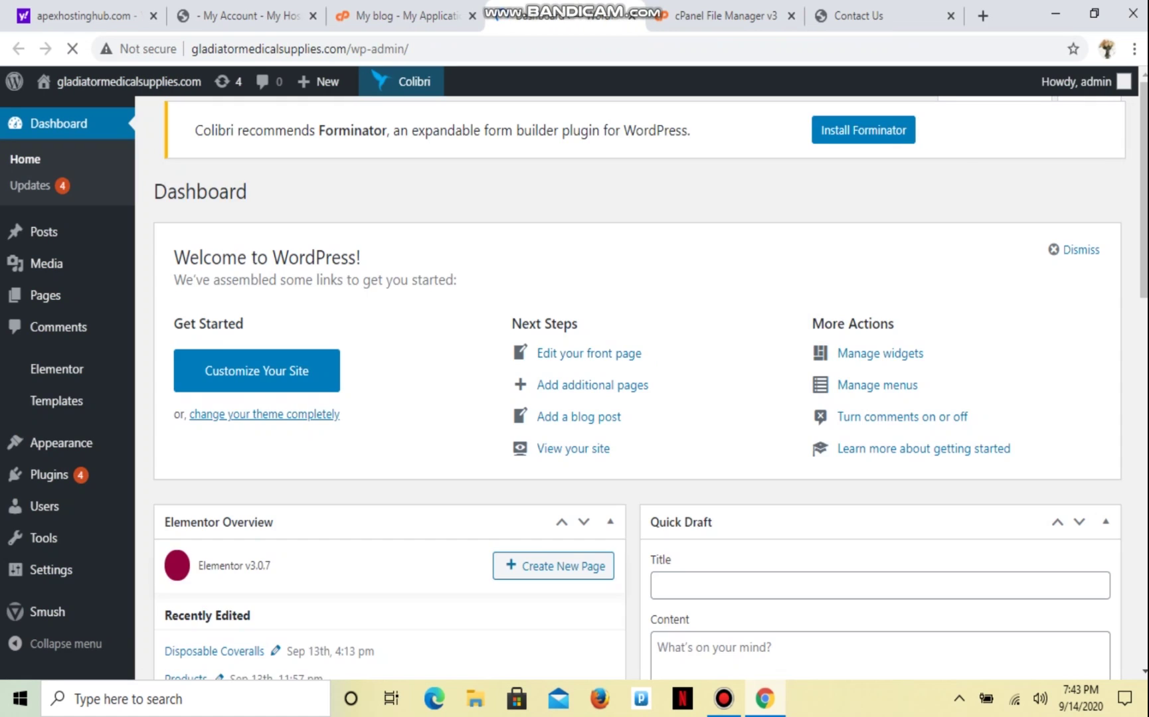
Search the new WordPress plugins for "forminator" and install Forminator – Contact Form, Payment Form & Custom Form Builder
{"action": "mouse_move", "coordinate": [60, 443]}
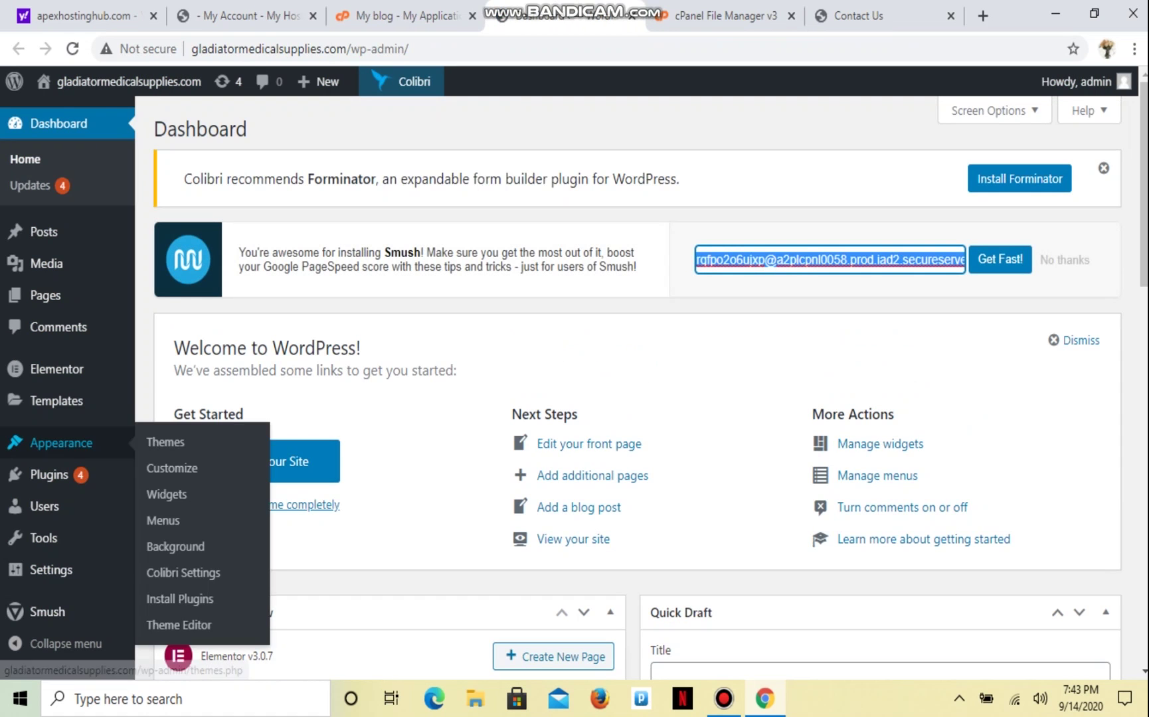
{"action": "mouse_move", "coordinate": [50, 475]}
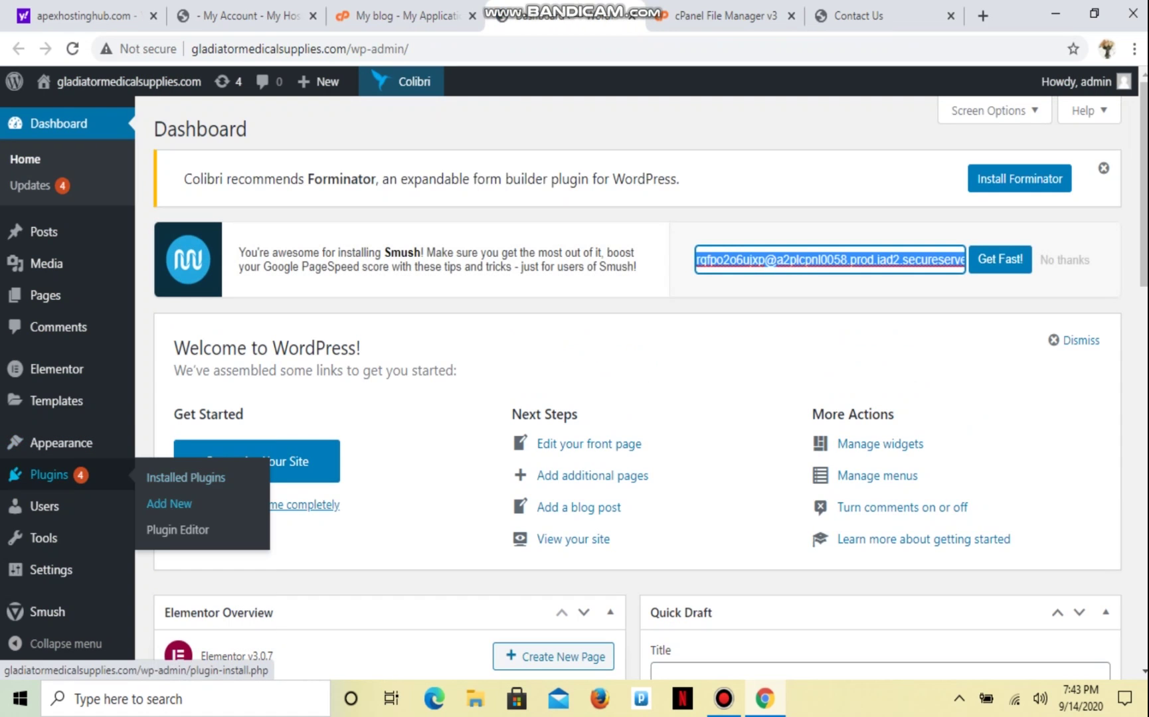
{"action": "left_click", "coordinate": [170, 503]}
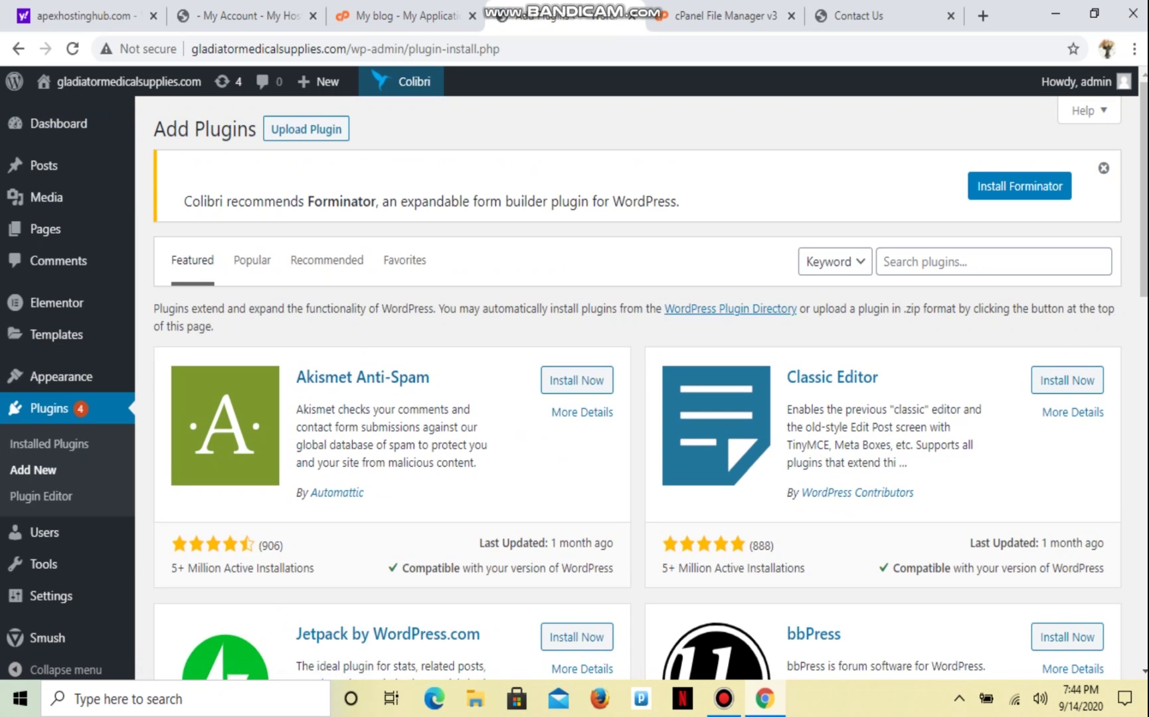
{"action": "left_click", "coordinate": [993, 262]}
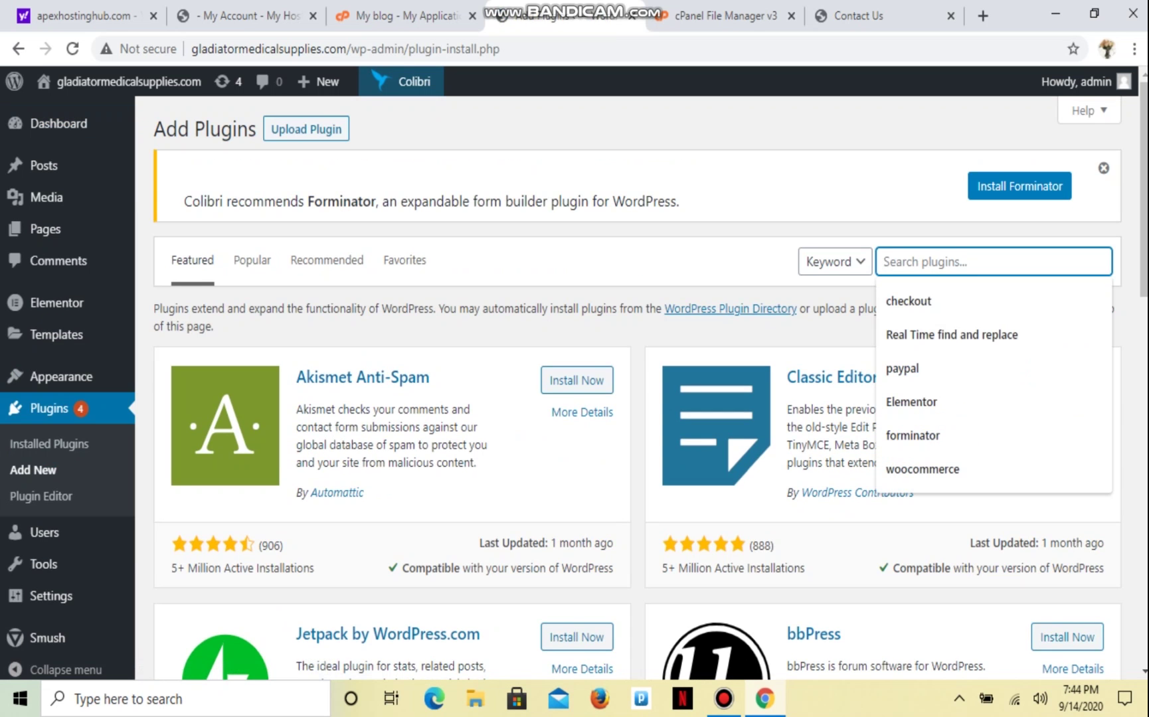
{"action": "type", "text": "formin"}
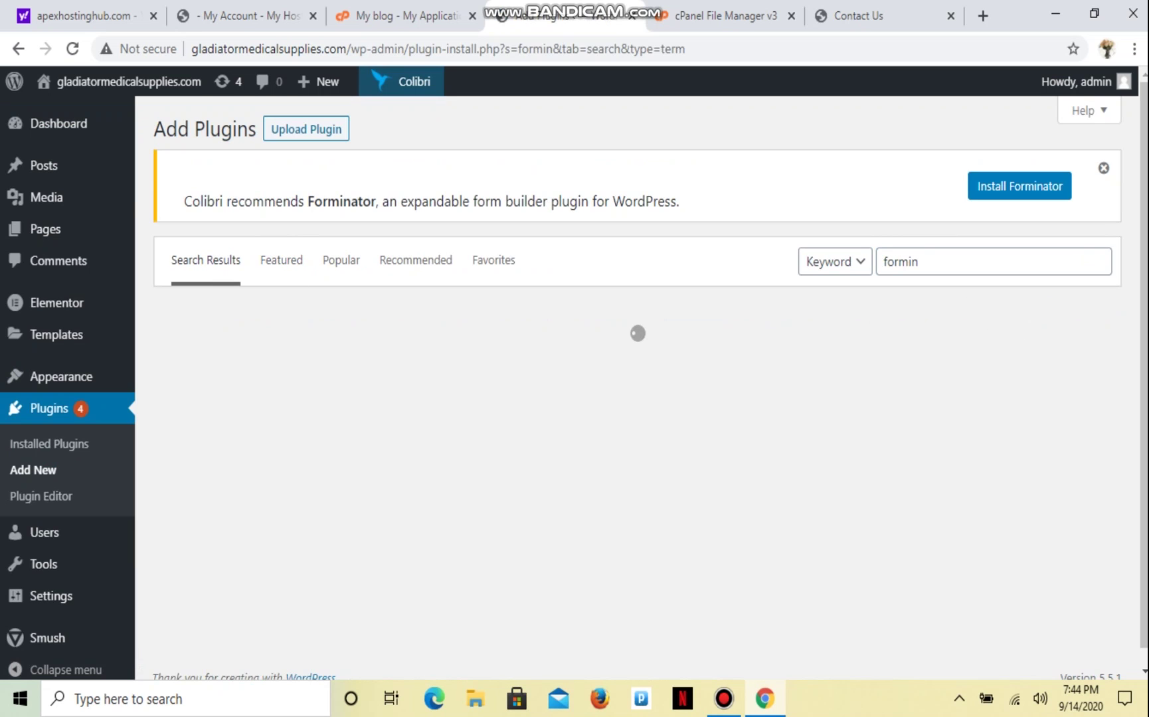
{"action": "left_click", "coordinate": [920, 262]}
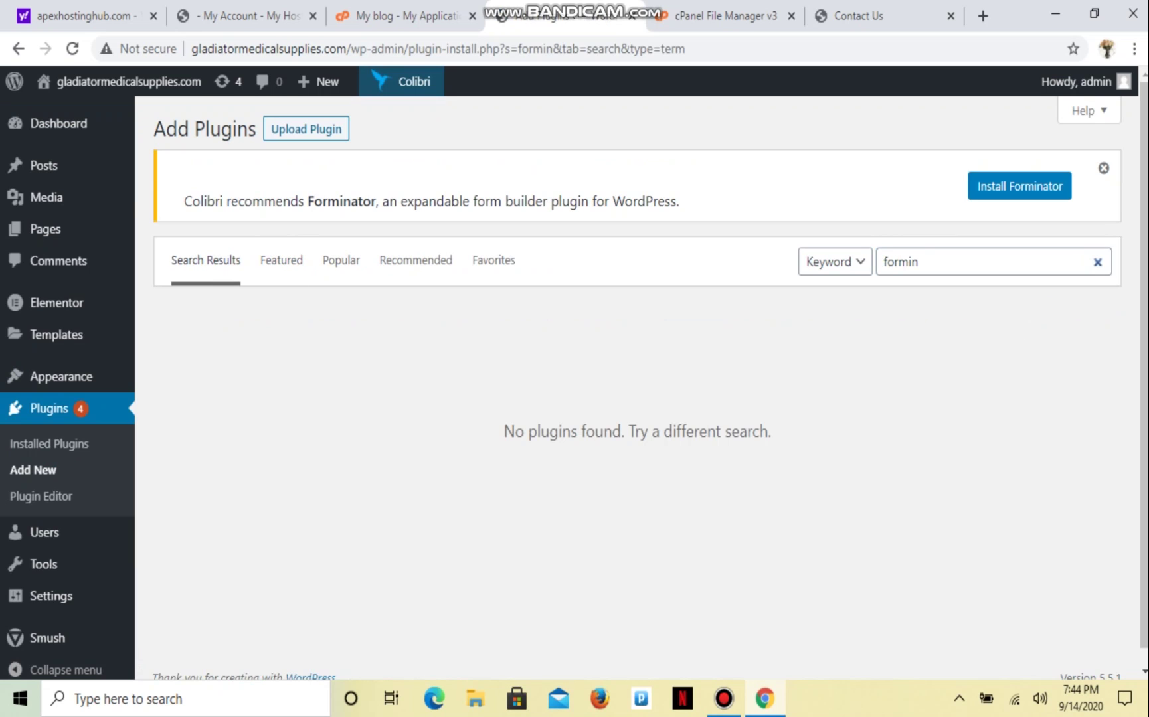
{"action": "left_click", "coordinate": [930, 301]}
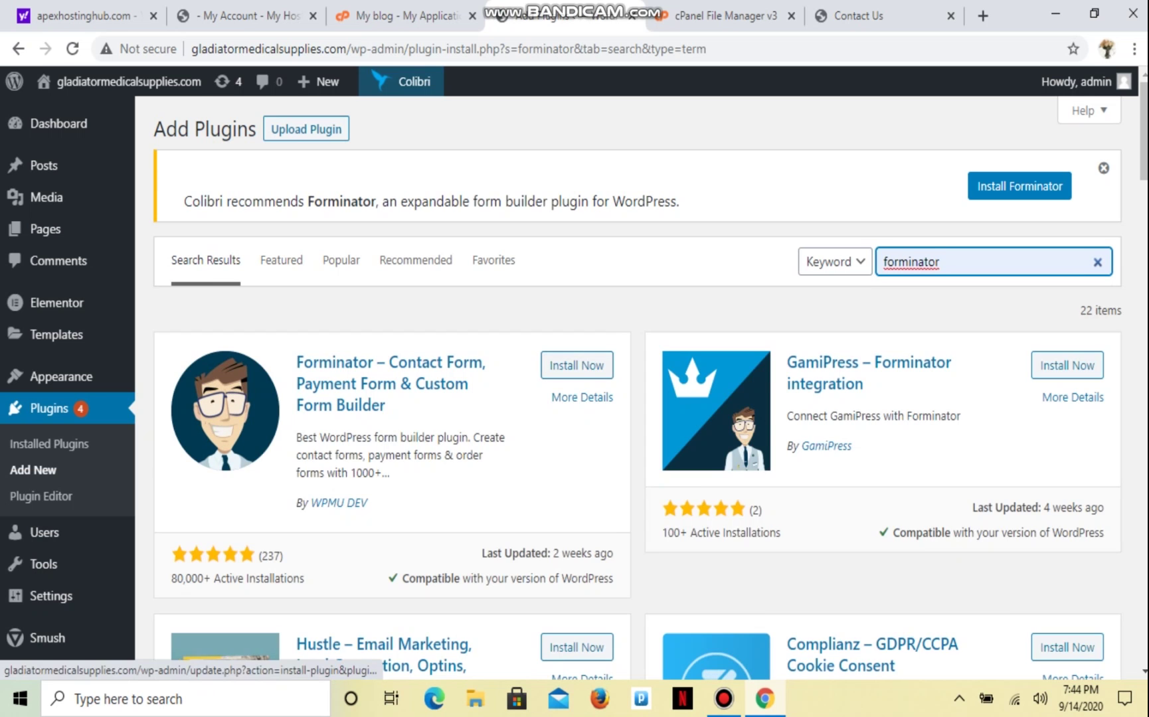
{"action": "left_click", "coordinate": [576, 366]}
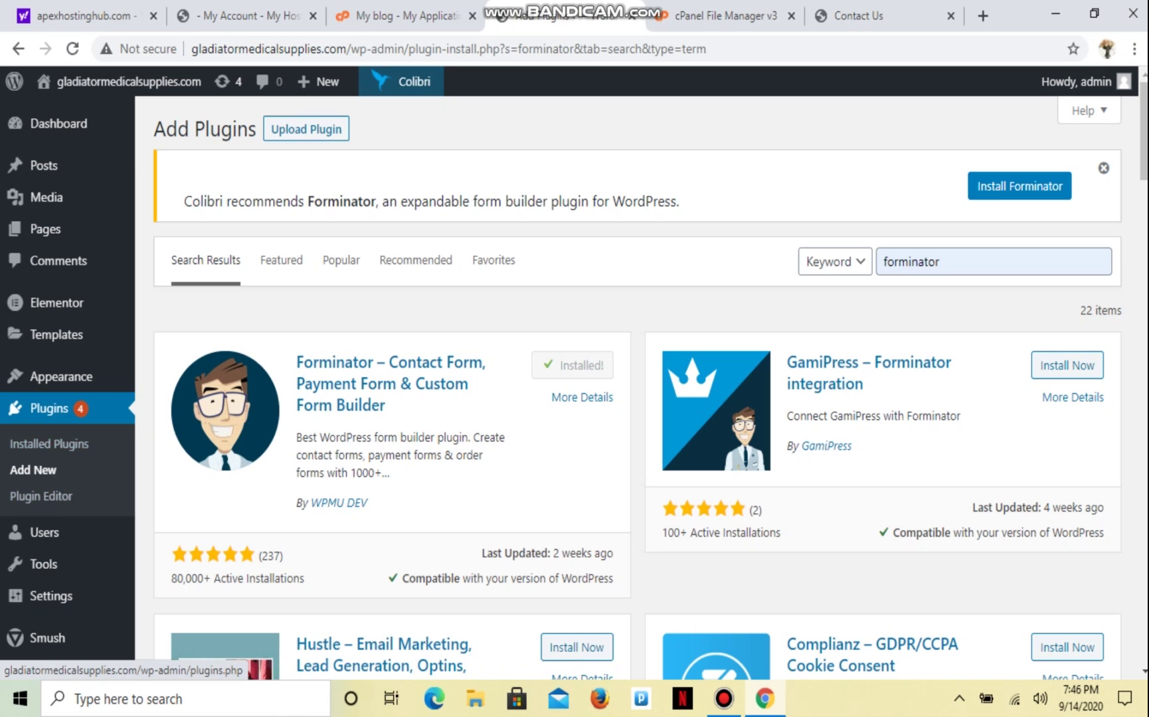
Open the installed plugins list and check the Forminator entry
{"action": "left_click", "coordinate": [48, 444]}
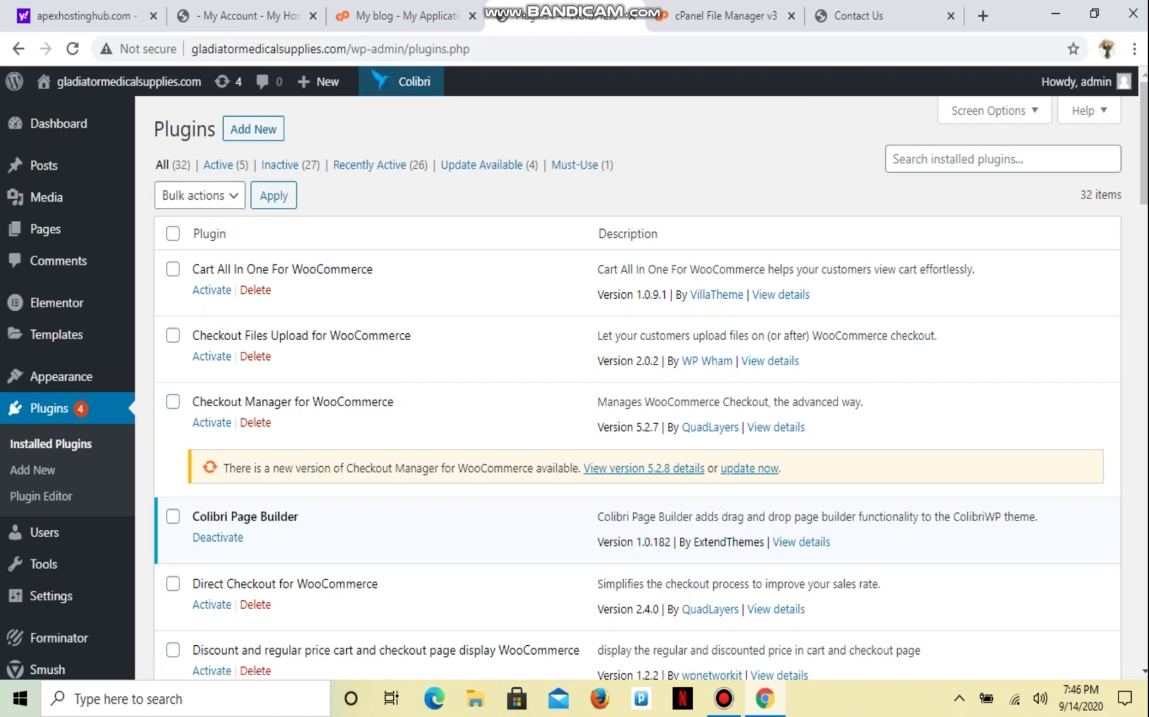
{"action": "scroll", "coordinate": [638, 389], "scroll_direction": "down", "scroll_amount": 7}
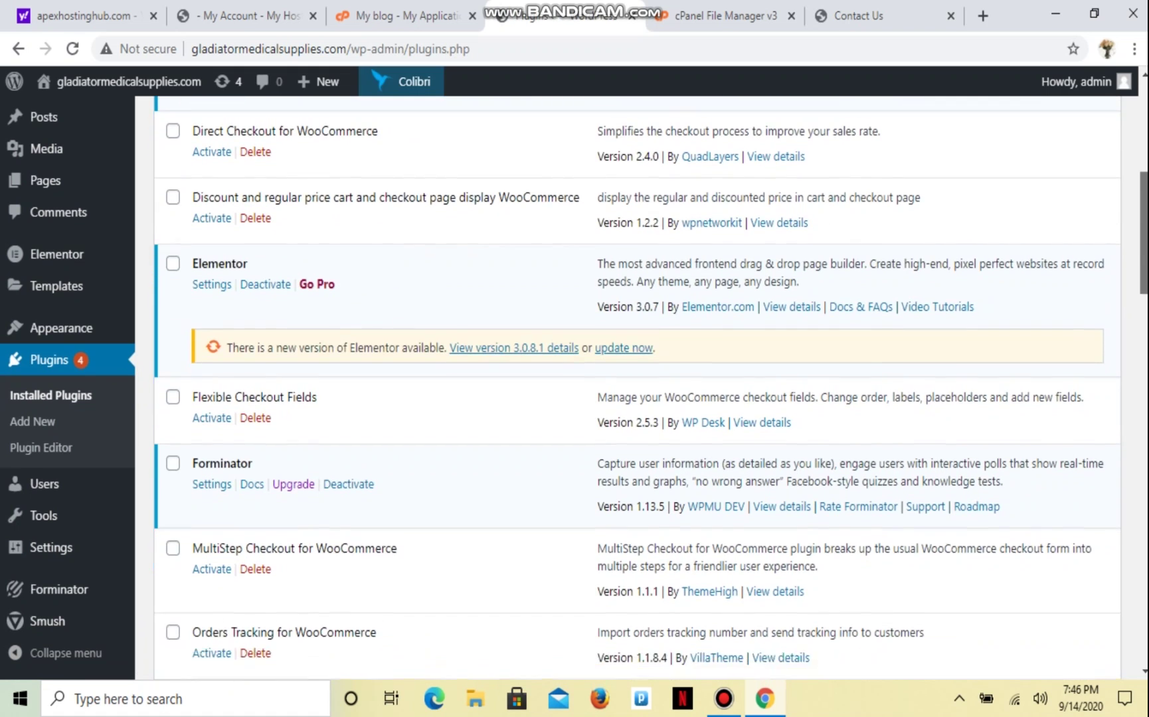
{"action": "scroll", "coordinate": [638, 389], "scroll_direction": "down", "scroll_amount": 1}
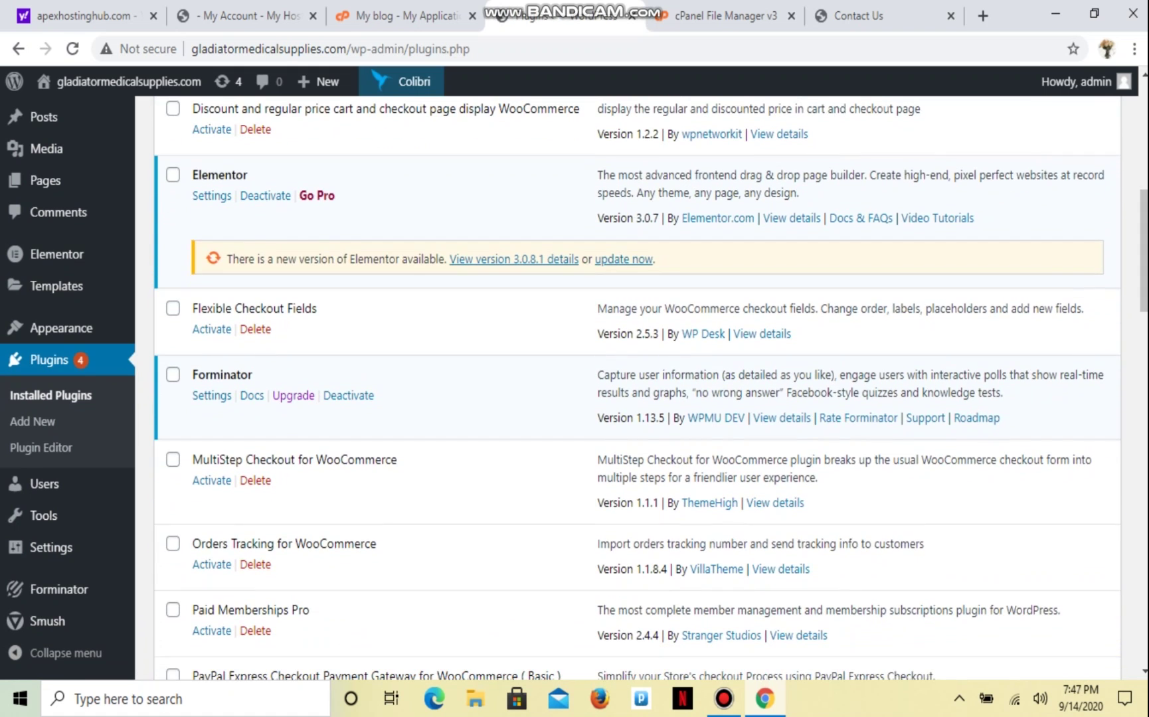
Reload the site's Contact Us page and examine the form area from the name field down to the footer
{"action": "left_click", "coordinate": [857, 15]}
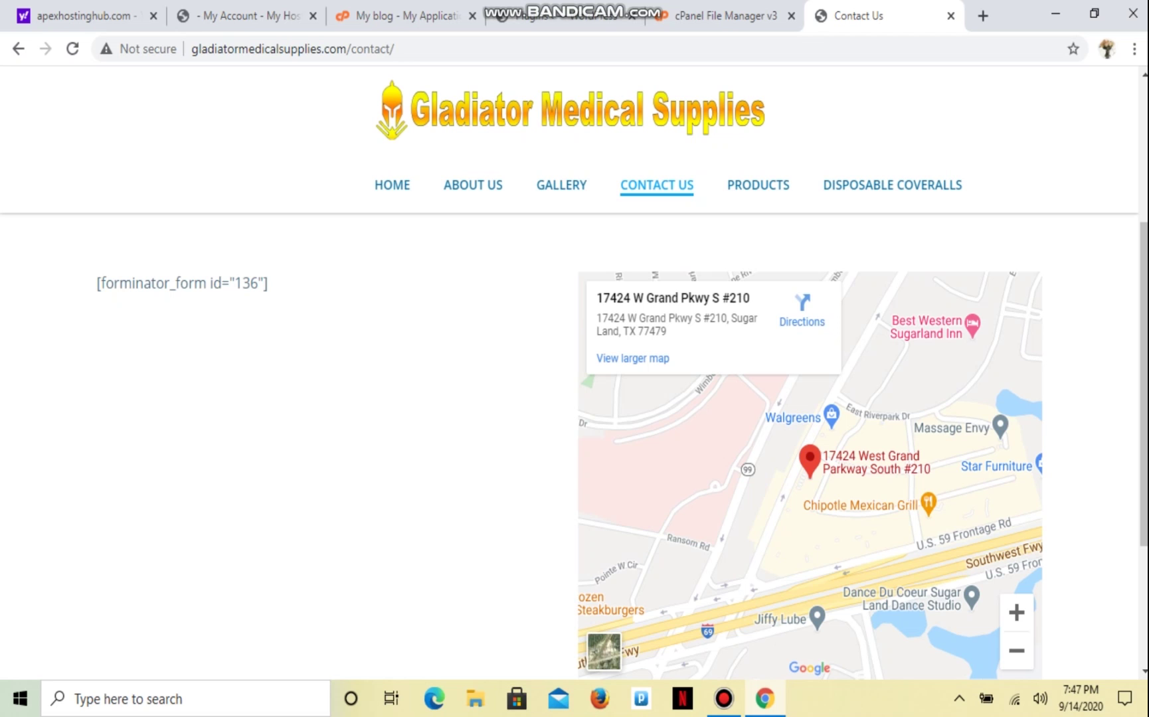
{"action": "key", "text": "F5"}
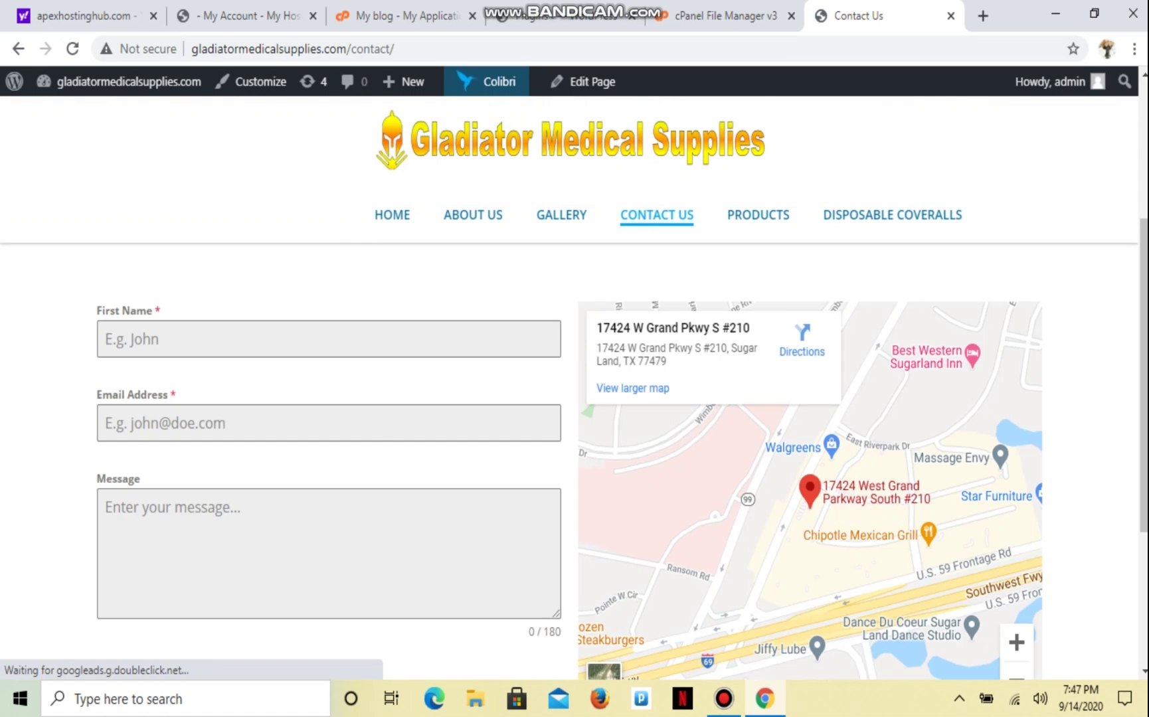
{"action": "scroll", "coordinate": [571, 452], "scroll_direction": "down", "scroll_amount": 3}
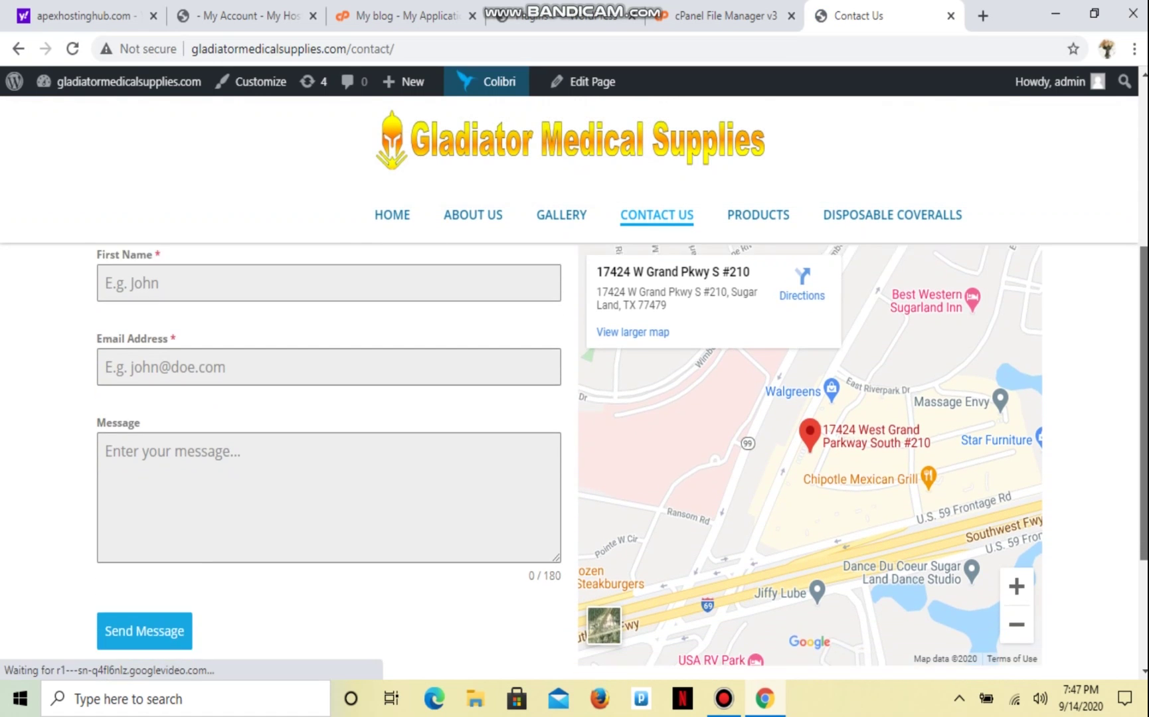
{"action": "scroll", "coordinate": [571, 458], "scroll_direction": "up", "scroll_amount": 3}
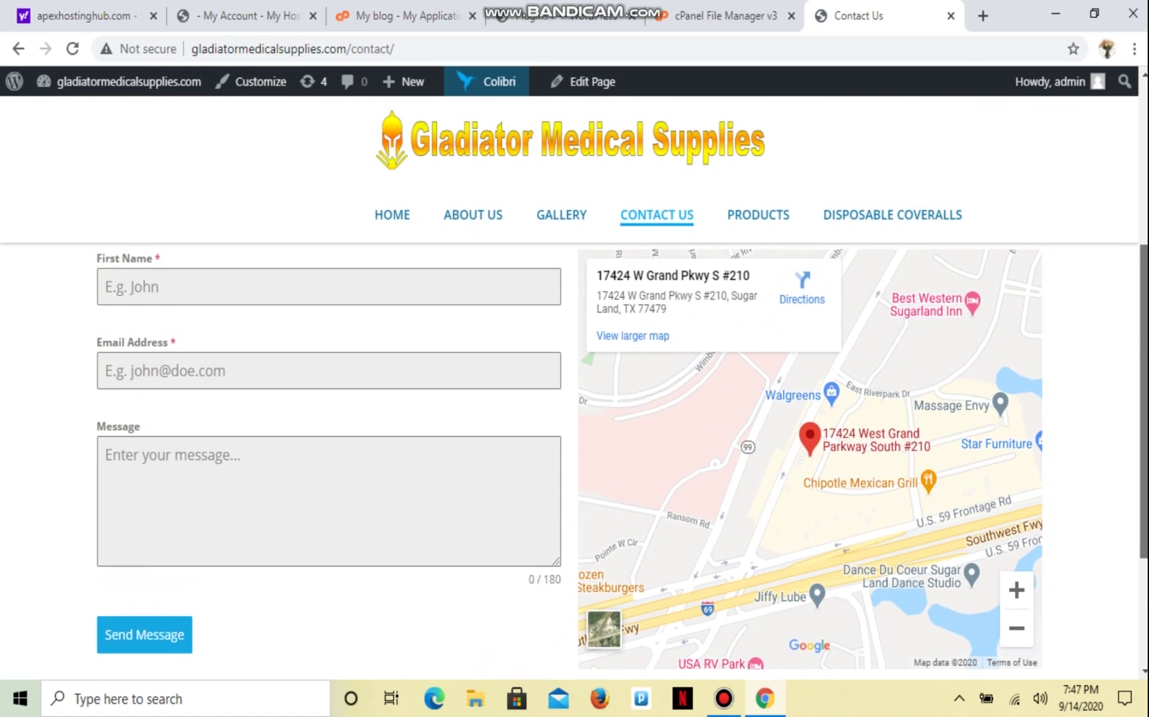
{"action": "scroll", "coordinate": [571, 459], "scroll_direction": "down", "scroll_amount": 3}
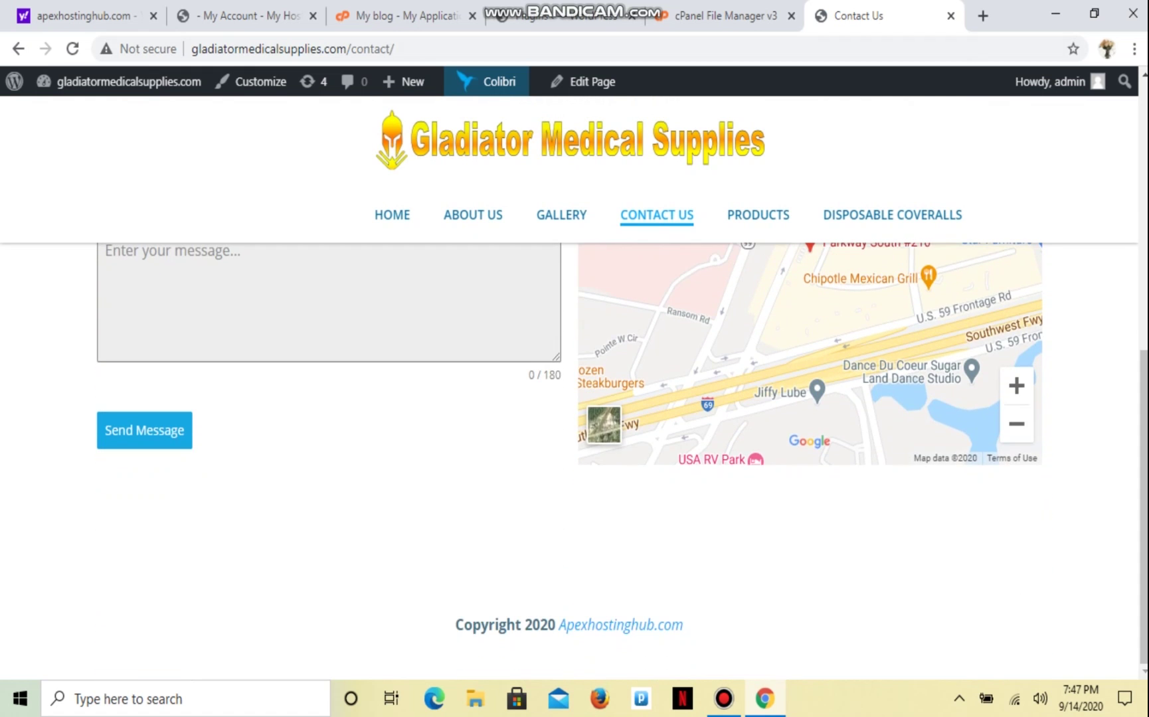
Return to the WordPress admin, go to the Forminator dashboard, and open the "contact us" form for editing
{"action": "left_click", "coordinate": [565, 15]}
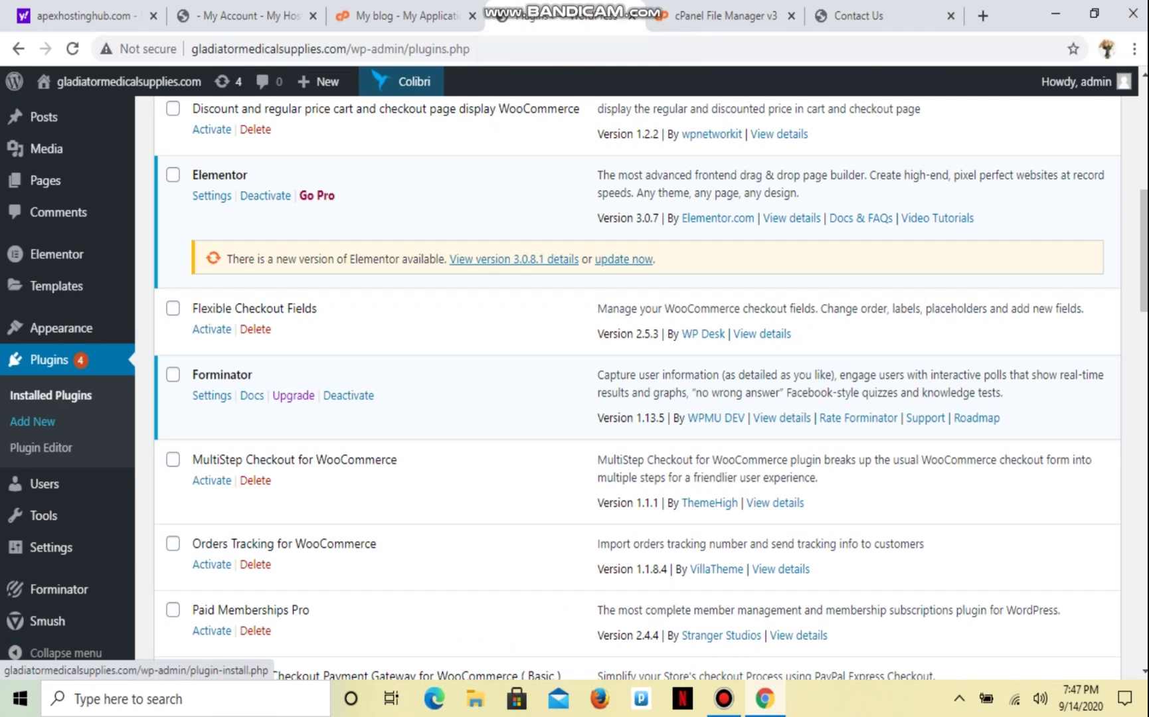
{"action": "mouse_move", "coordinate": [58, 589]}
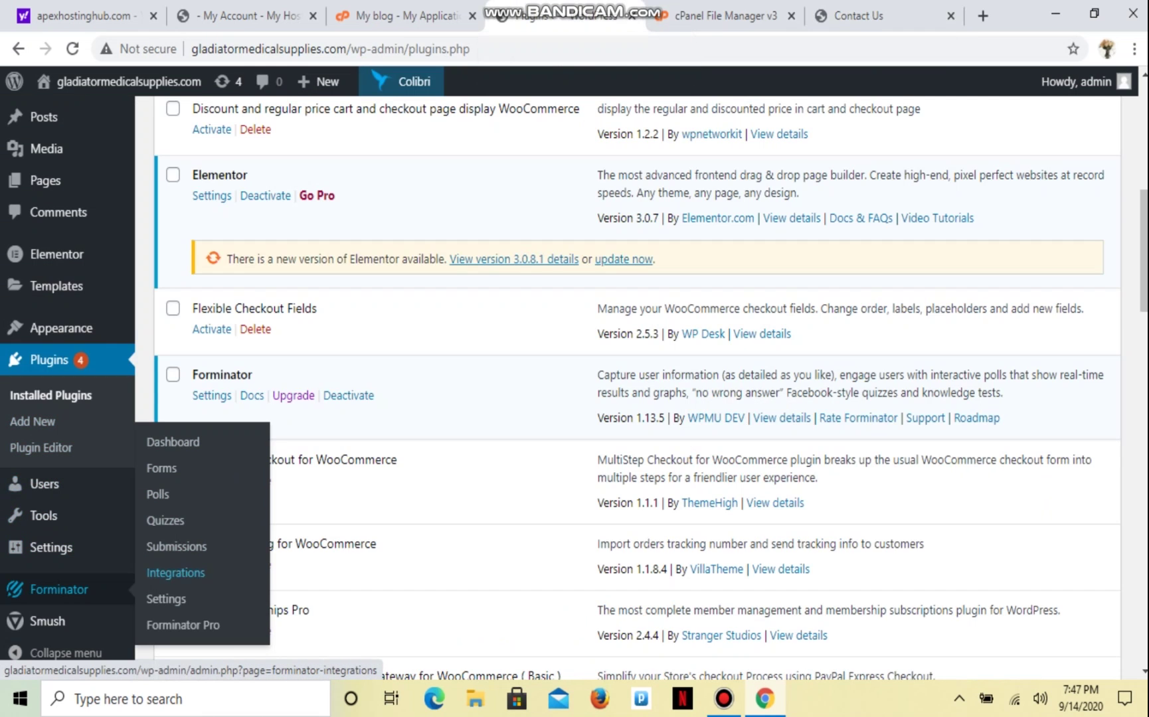
{"action": "left_click", "coordinate": [173, 441]}
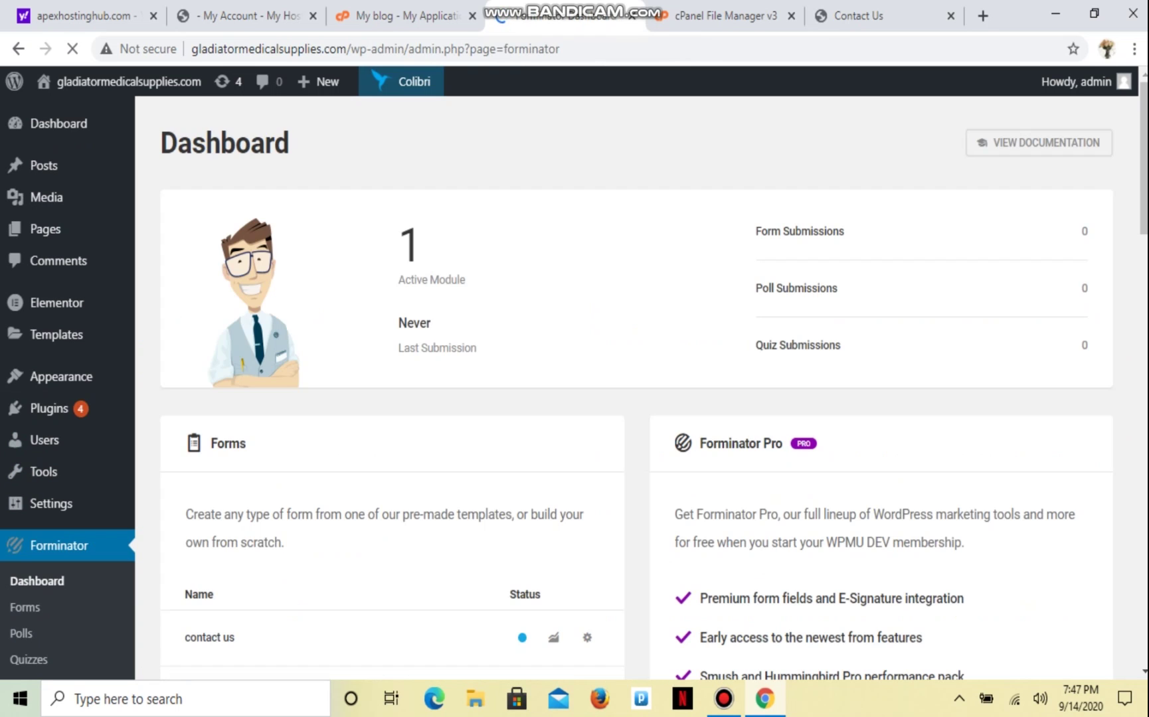
{"action": "scroll", "coordinate": [636, 388], "scroll_direction": "down", "scroll_amount": 3}
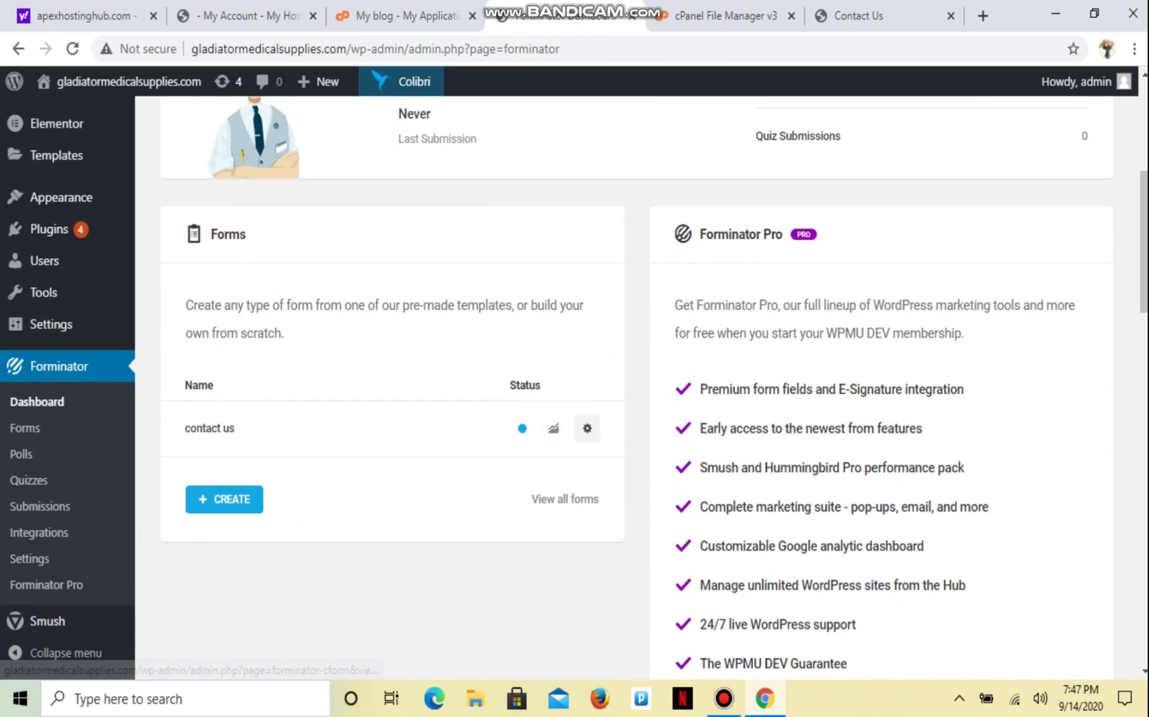
{"action": "left_click", "coordinate": [587, 428]}
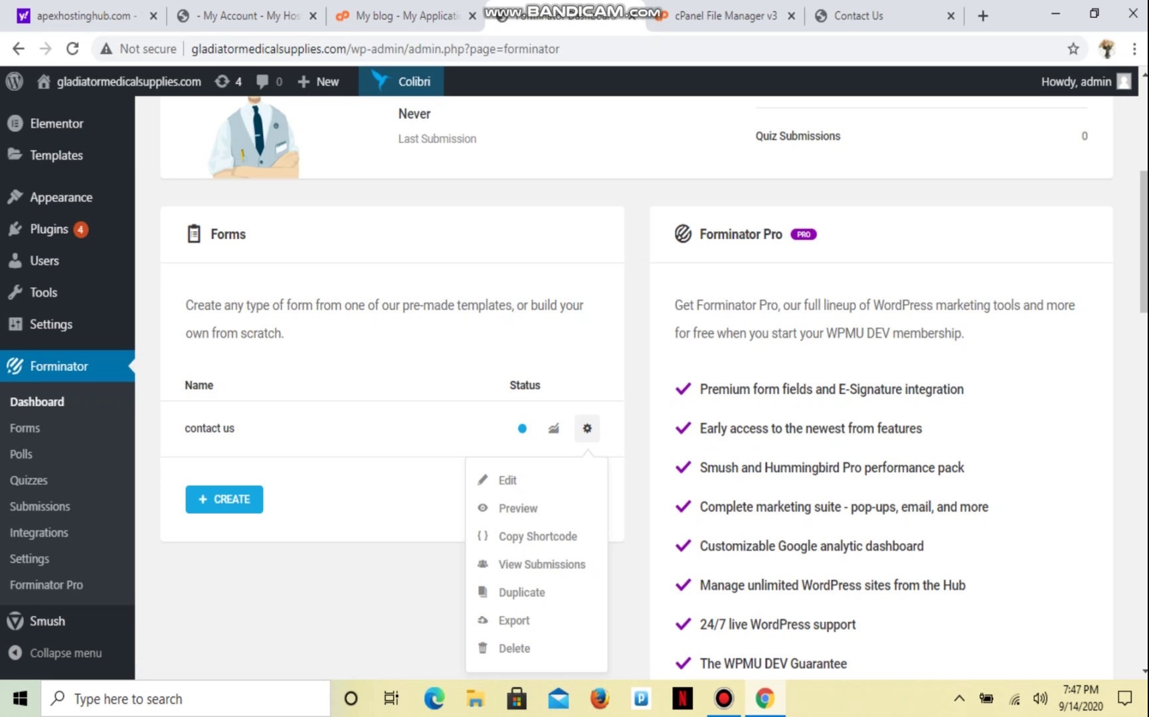
{"action": "left_click", "coordinate": [506, 480]}
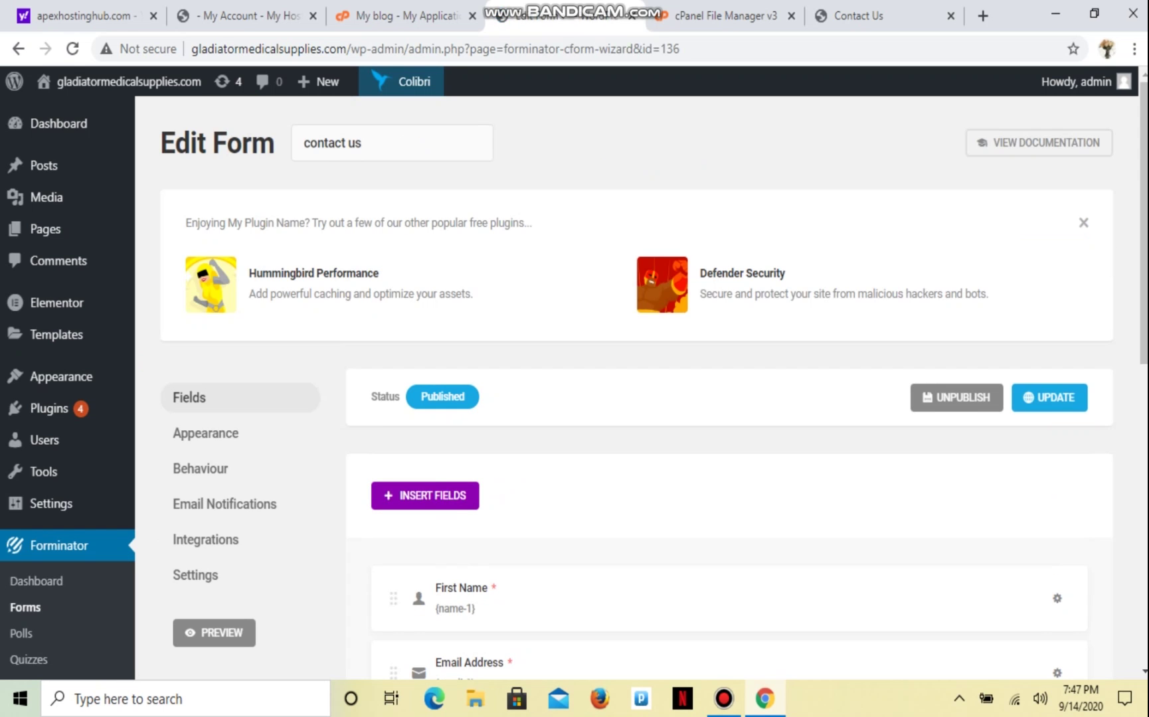
Insert a Name field into the form and place it between First Name and Email Address
{"action": "scroll", "coordinate": [638, 365], "scroll_direction": "down", "scroll_amount": 4}
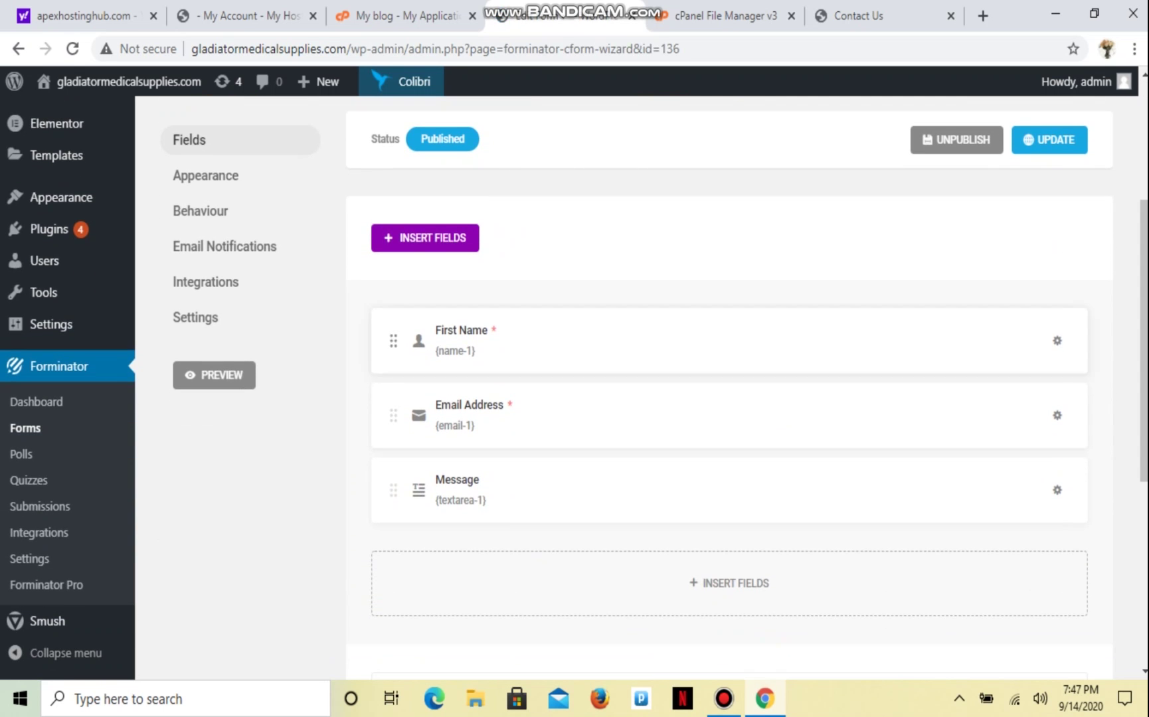
{"action": "left_click", "coordinate": [426, 237]}
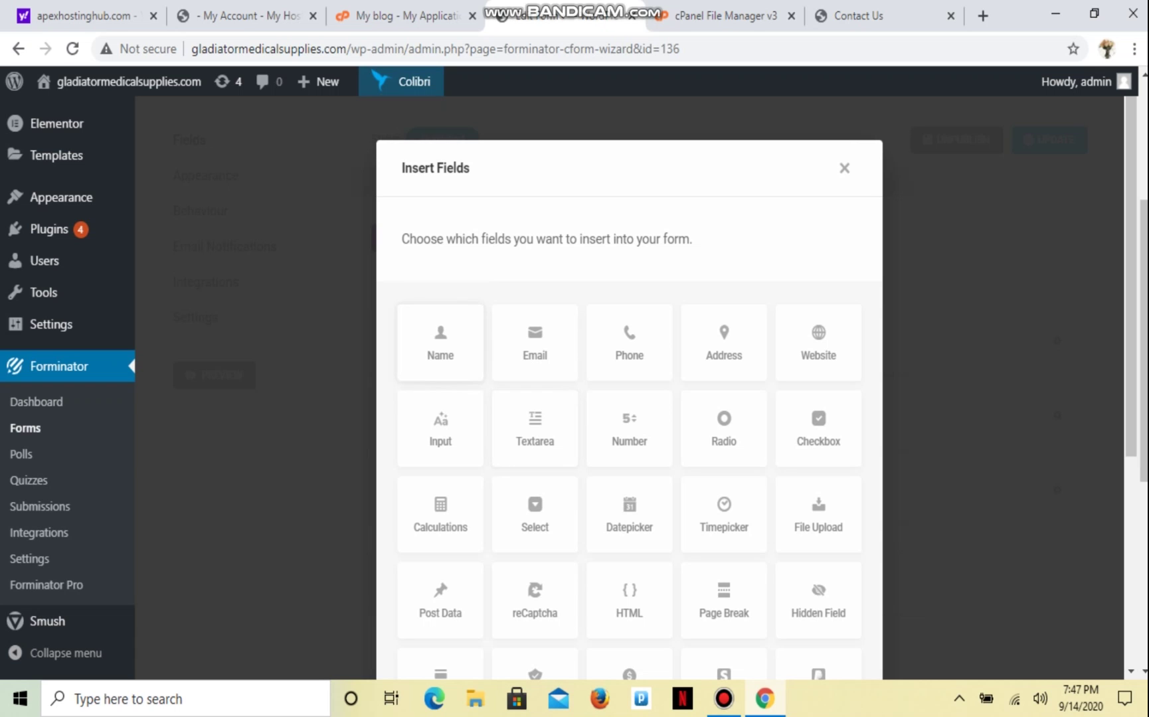
{"action": "left_click", "coordinate": [440, 342]}
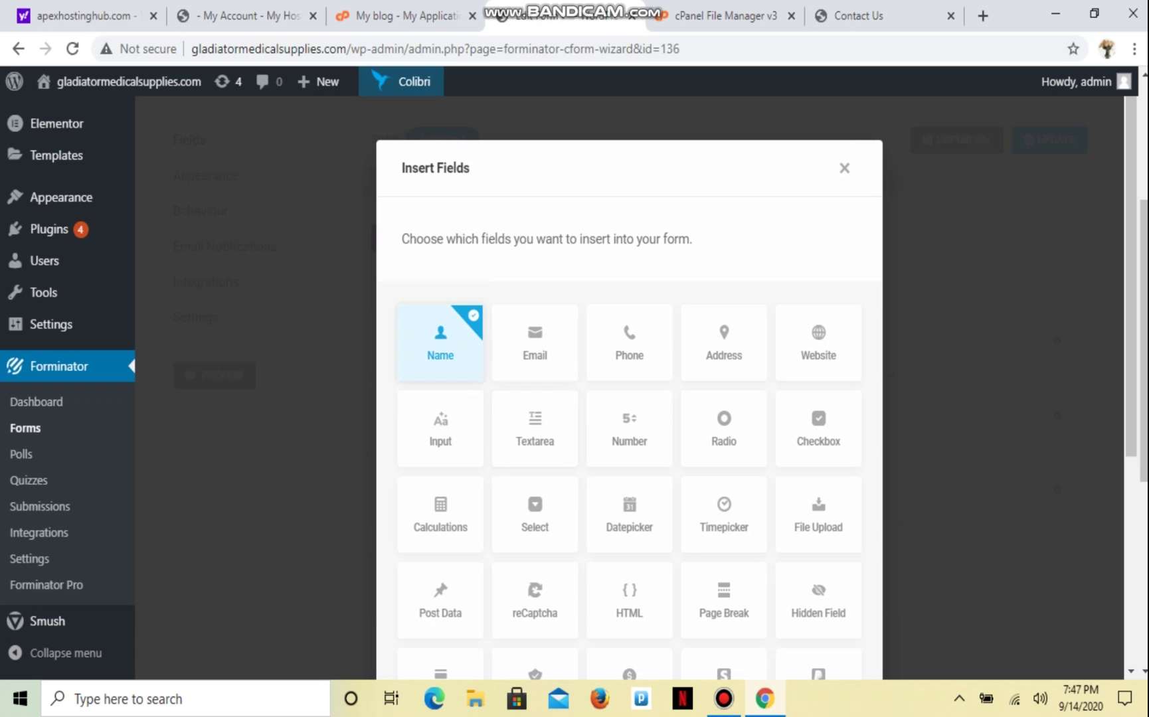
{"action": "scroll", "coordinate": [629, 388], "scroll_direction": "down", "scroll_amount": 5}
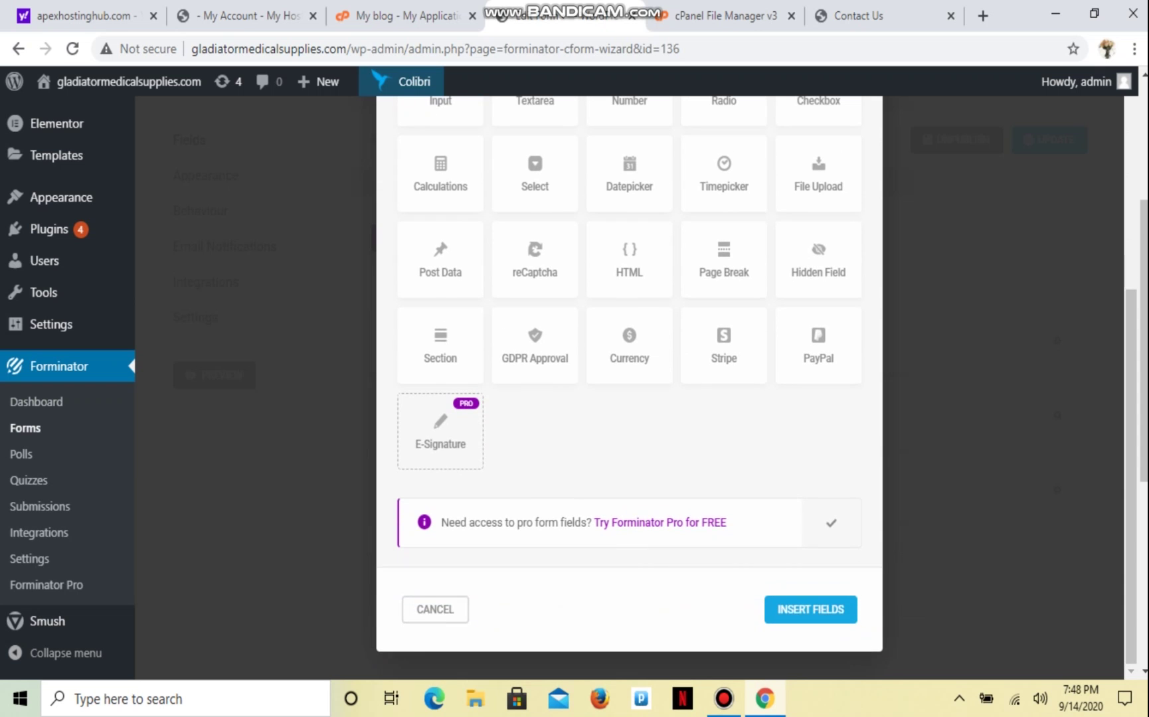
{"action": "left_click", "coordinate": [810, 609]}
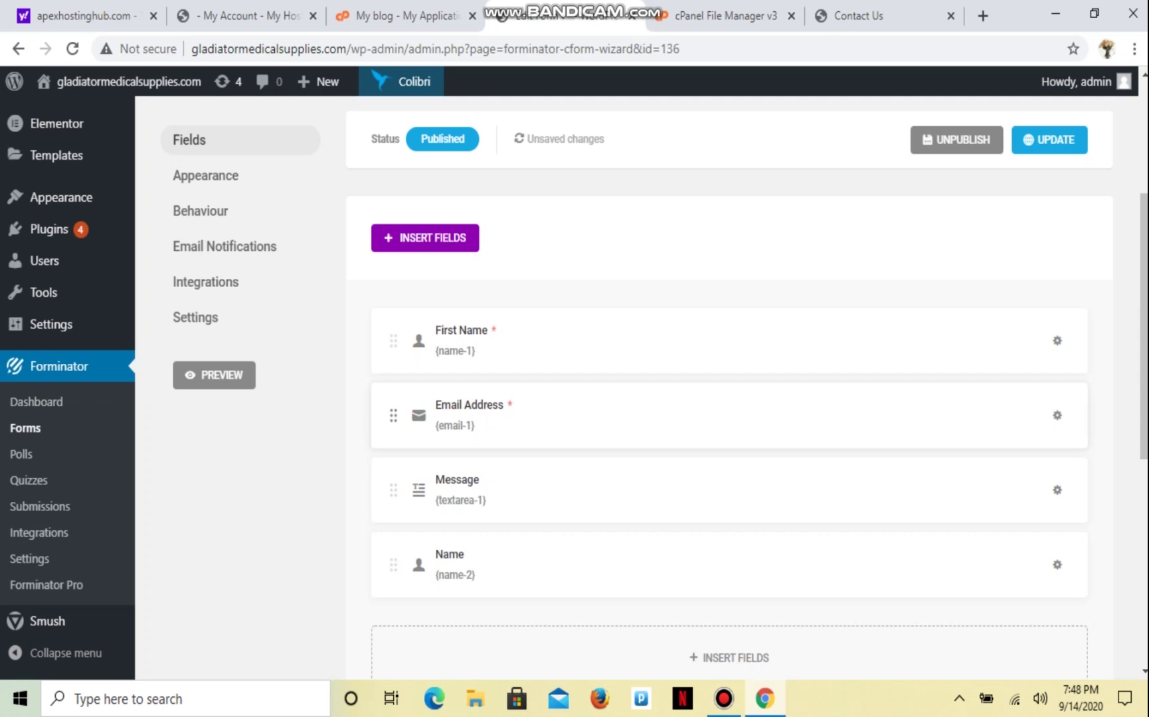
{"action": "left_click_drag", "start_coordinate": [393, 564], "coordinate": [393, 392]}
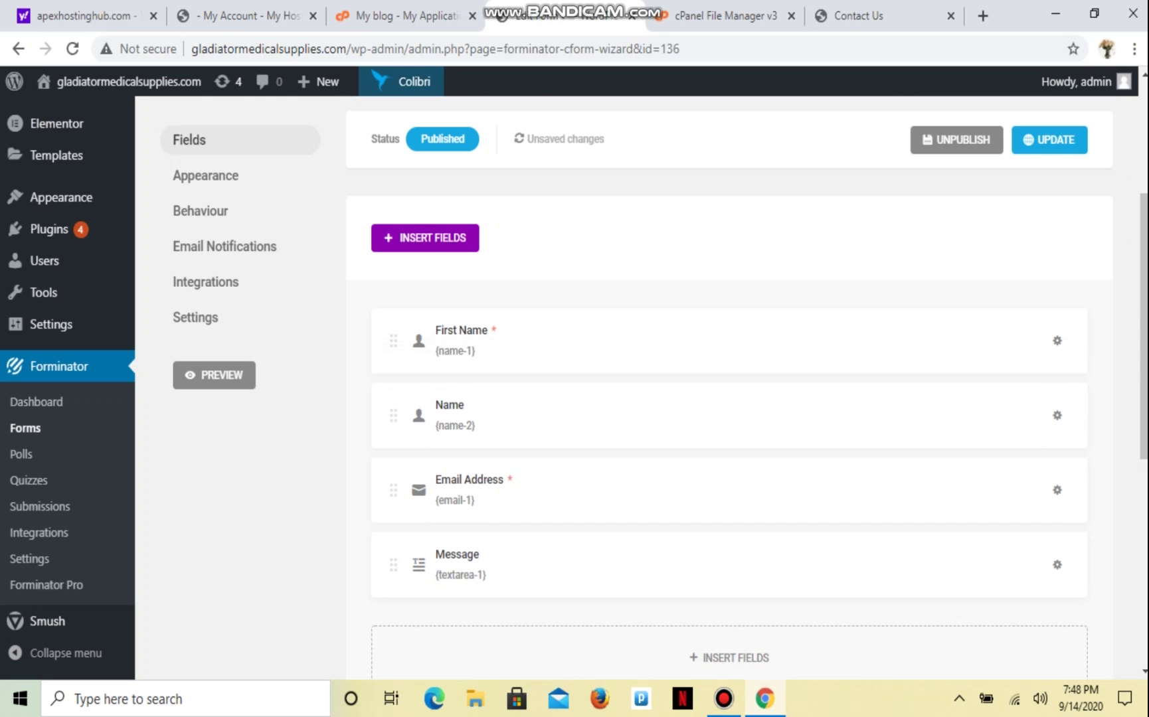
Change the label of the newly added Name field to "Lastname" and apply it
{"action": "left_click", "coordinate": [393, 416]}
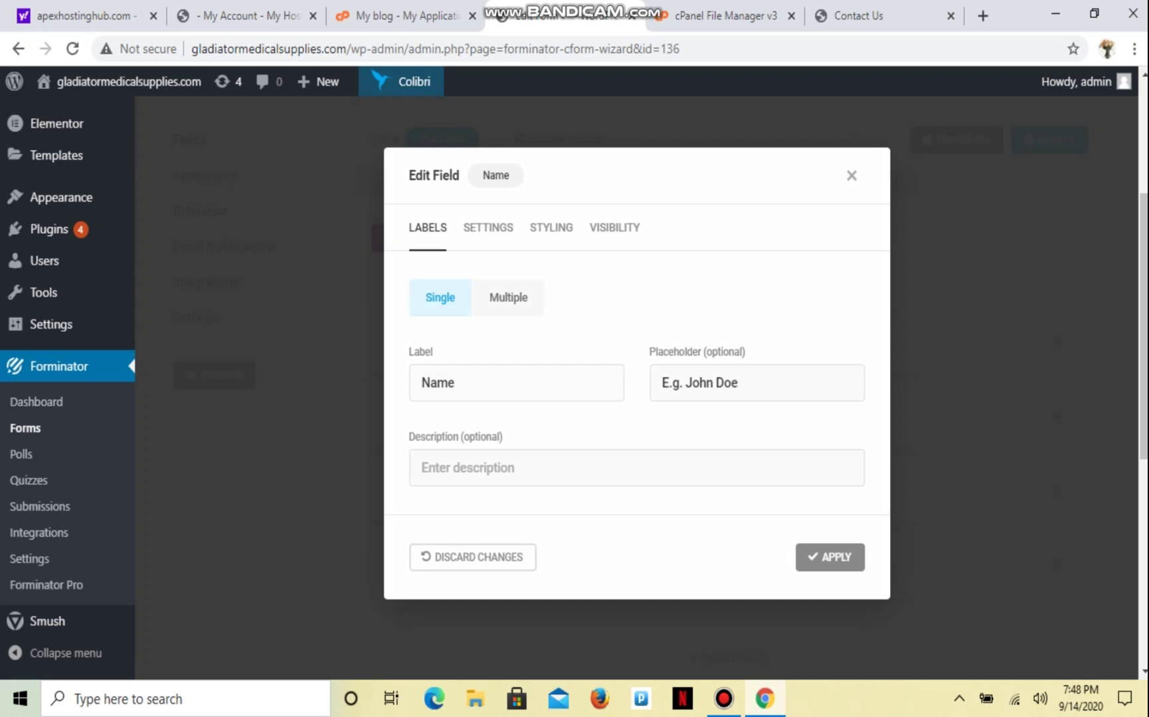
{"action": "left_click_drag", "start_coordinate": [458, 383], "coordinate": [421, 382]}
{"action": "left_click", "coordinate": [421, 383]}
{"action": "type", "text": "Lastn"}
{"action": "key", "text": "Delete"}
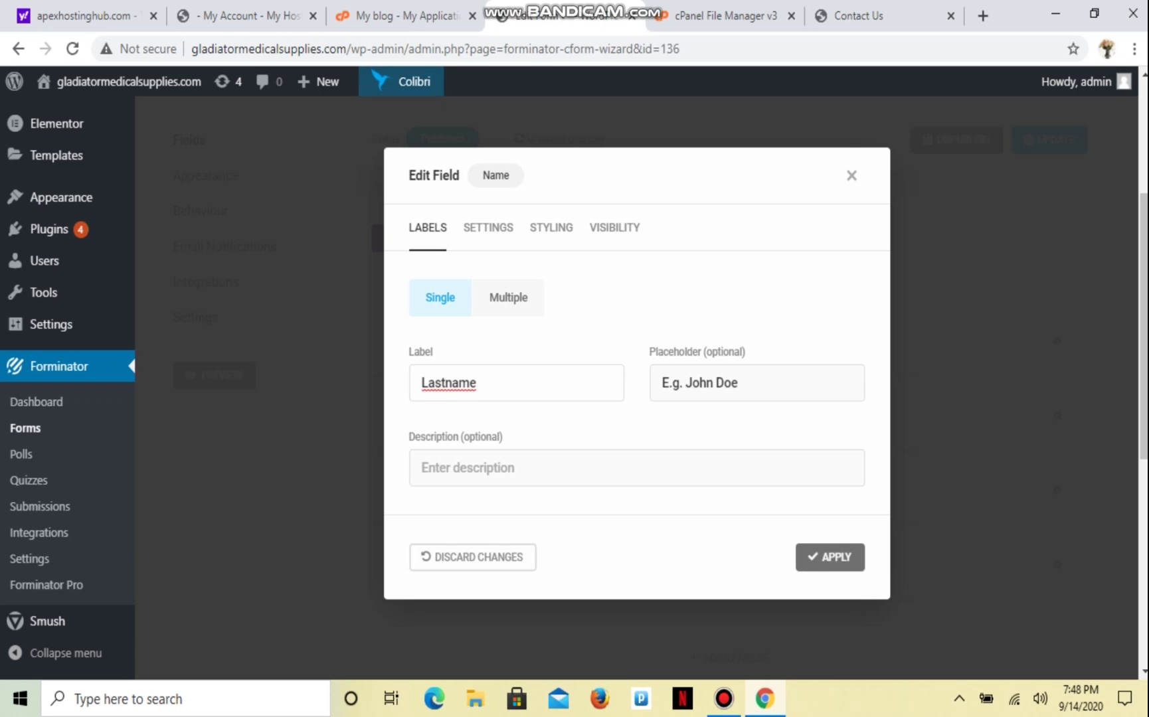
{"action": "left_click", "coordinate": [830, 557]}
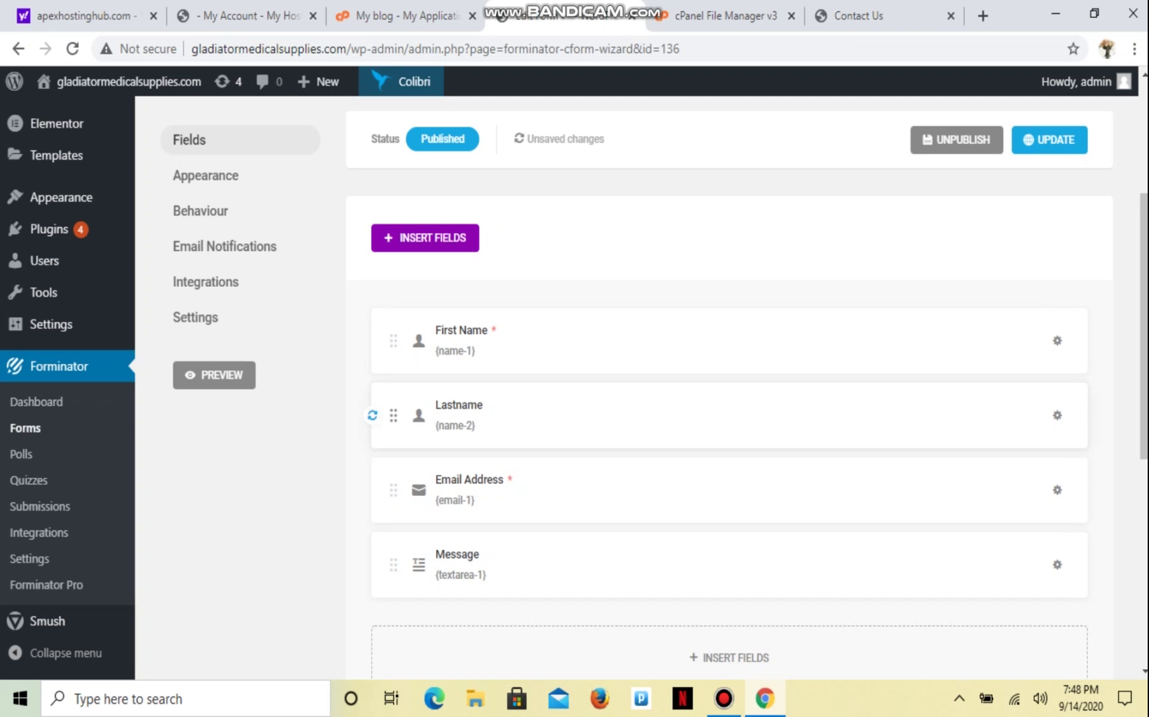
Correct the second name field's label to "Last Name", apply it, and update the published form
{"action": "left_click", "coordinate": [1056, 415]}
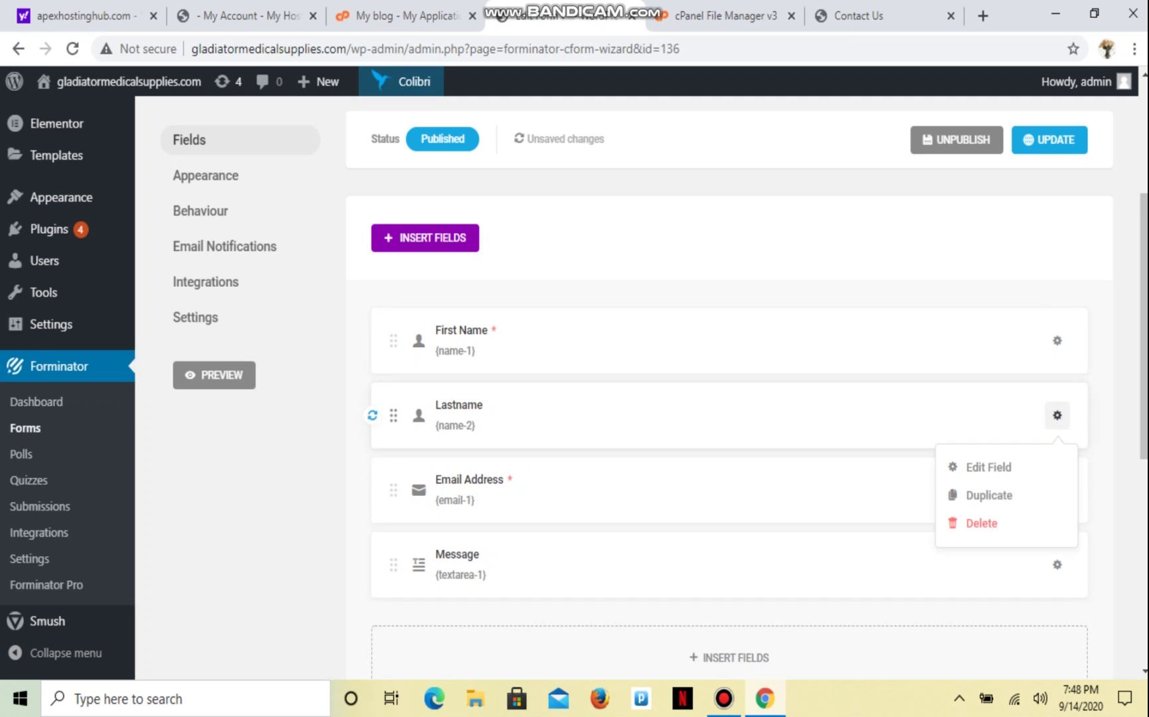
{"action": "left_click", "coordinate": [988, 467]}
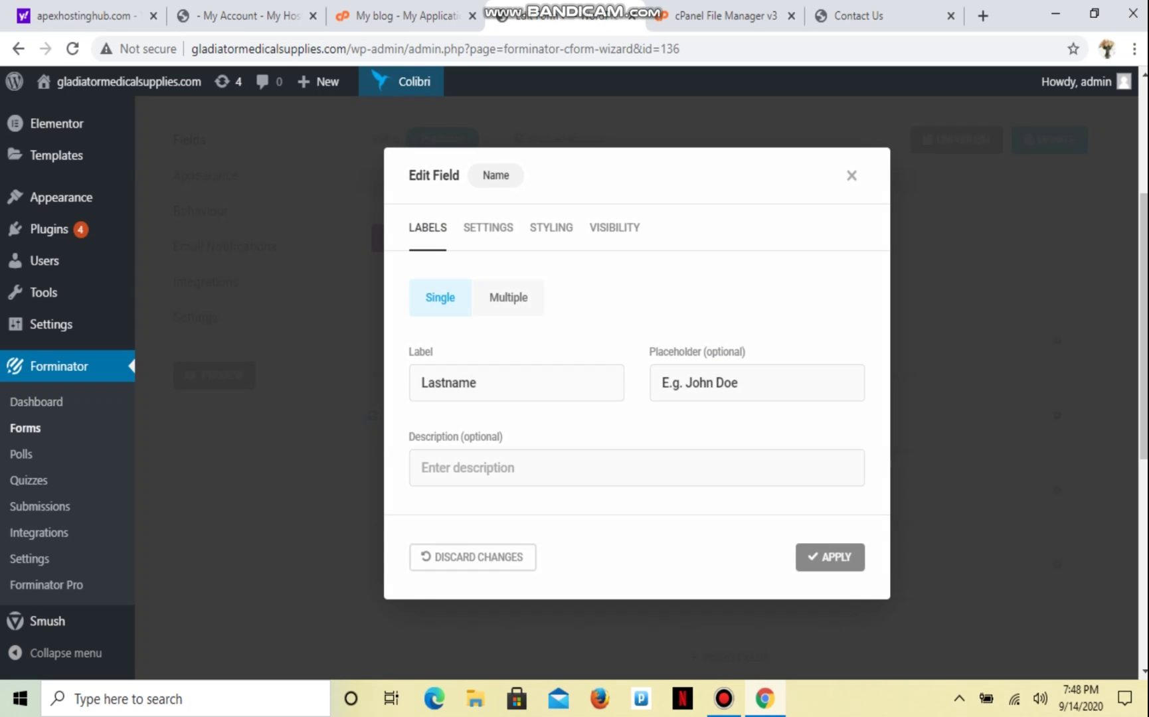
{"action": "left_click", "coordinate": [447, 382]}
{"action": "type", "text": "N"}
{"action": "key", "text": "Delete"}
{"action": "left_click", "coordinate": [830, 557]}
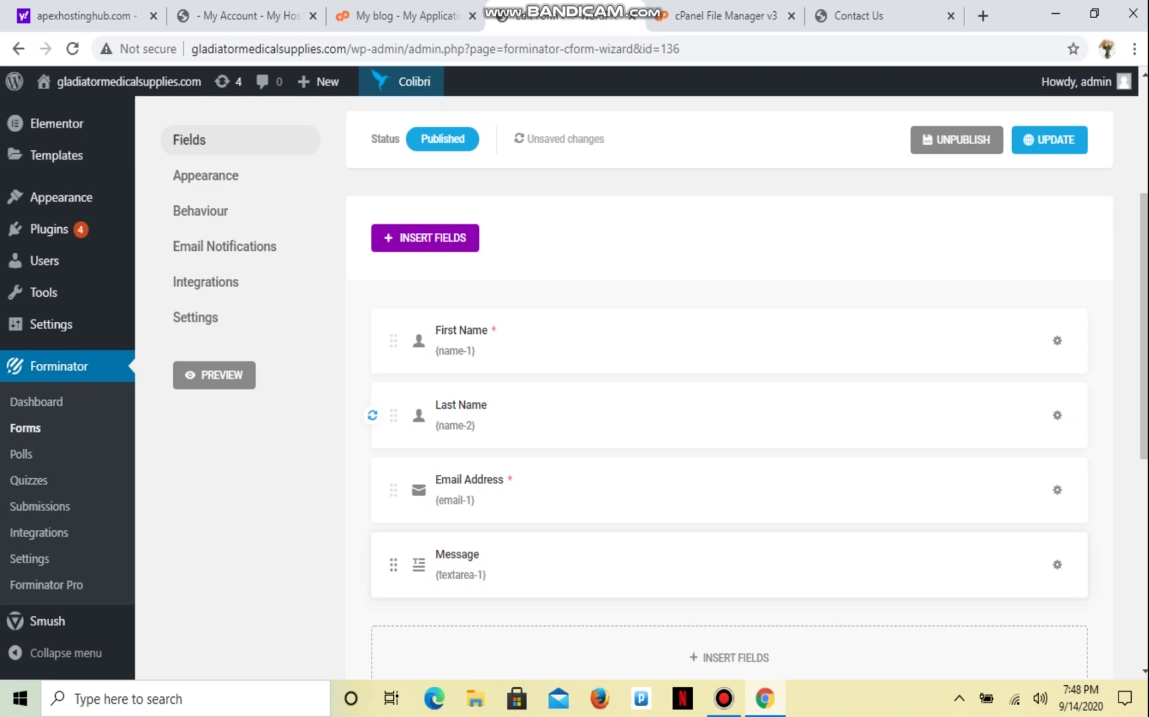
{"action": "left_click", "coordinate": [1050, 140]}
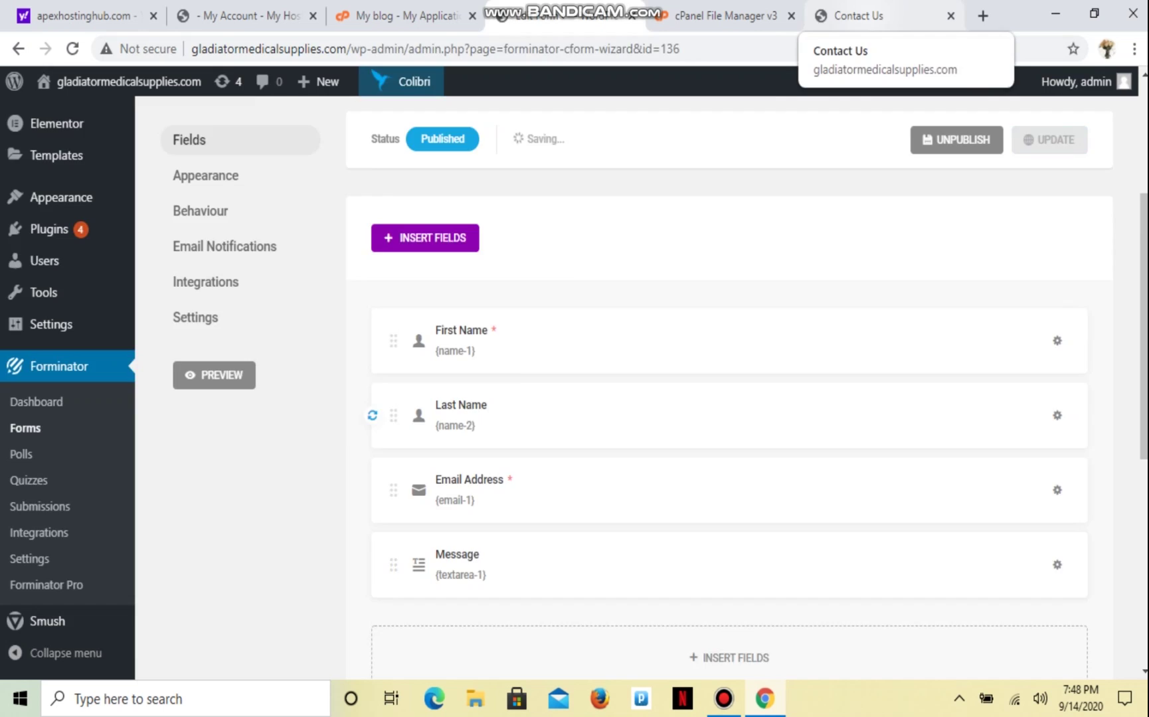
Reload the site's Contact Us page and check the form fields against the updated form
{"action": "left_click", "coordinate": [857, 16]}
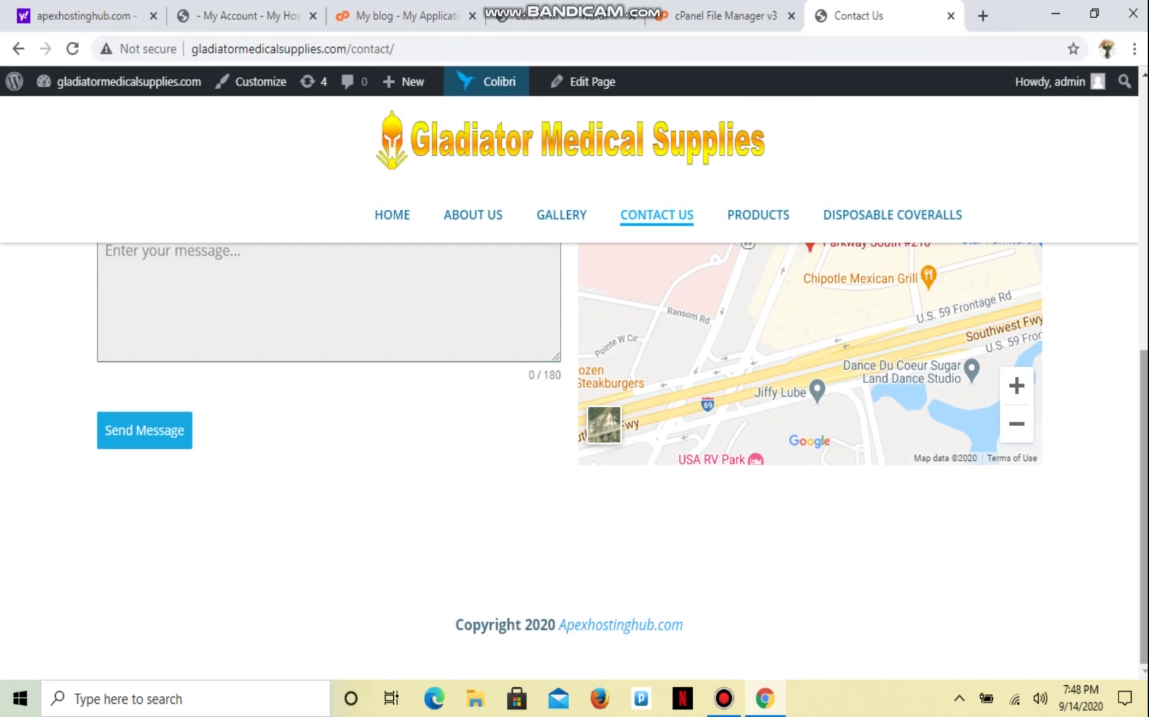
{"action": "scroll", "coordinate": [575, 459], "scroll_direction": "up", "scroll_amount": 4}
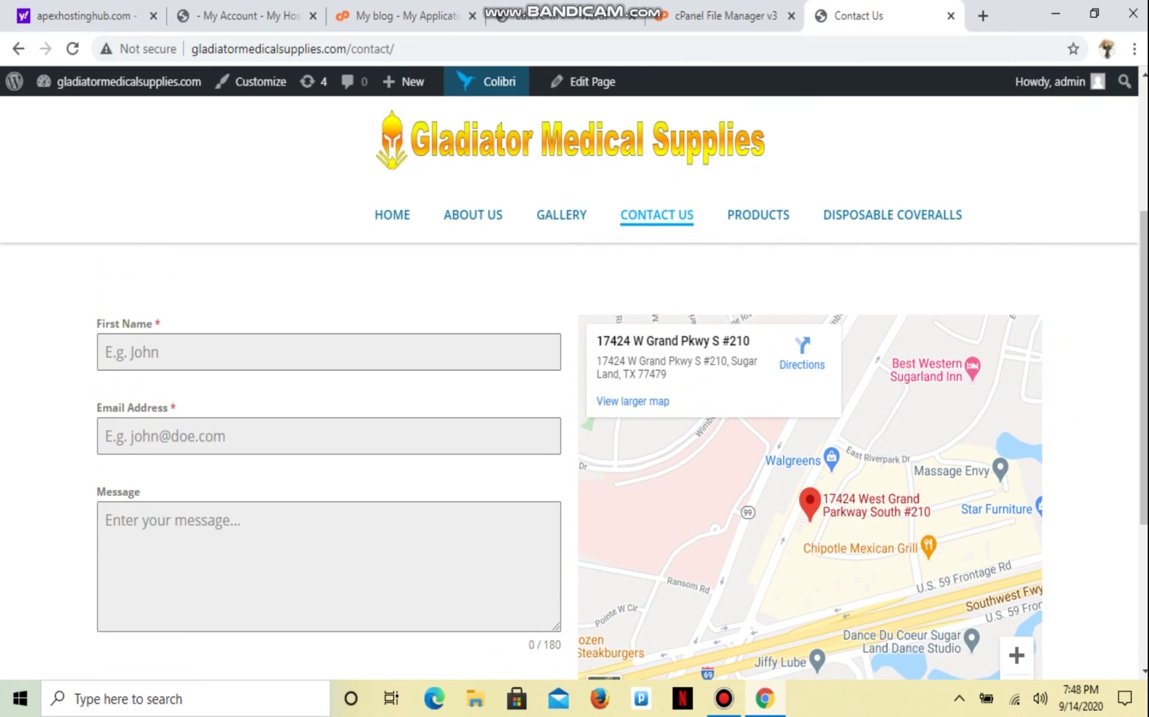
{"action": "left_click", "coordinate": [73, 48]}
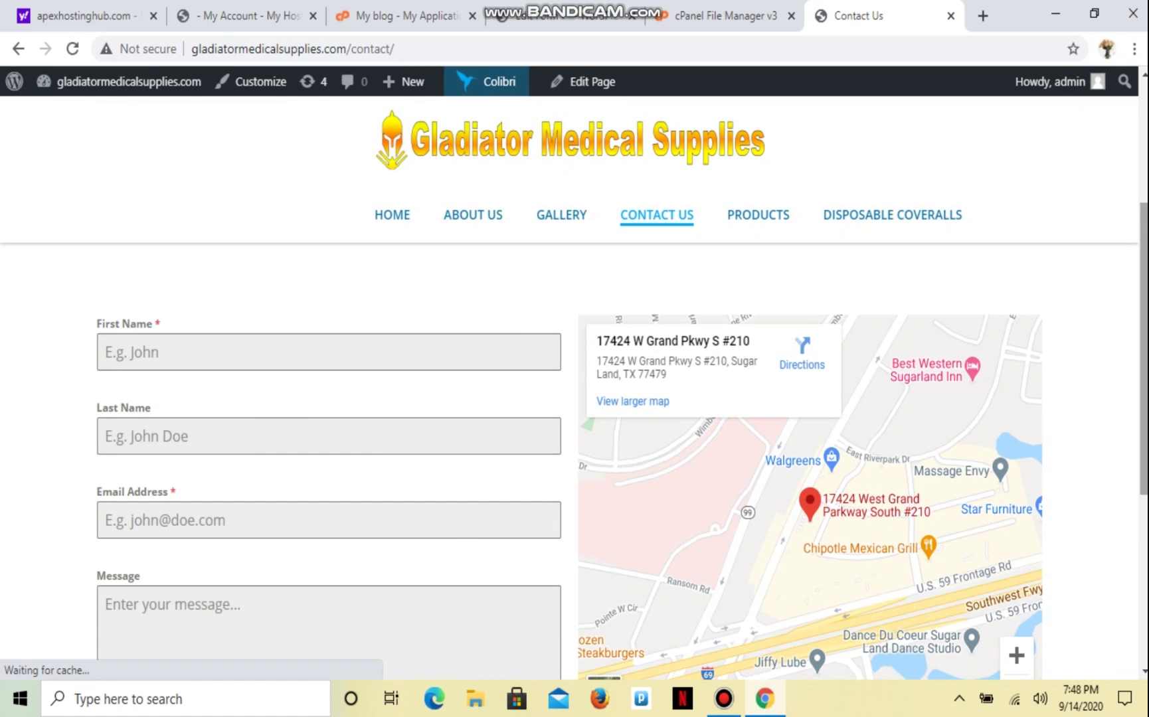
{"action": "scroll", "coordinate": [575, 441], "scroll_direction": "down", "scroll_amount": 1}
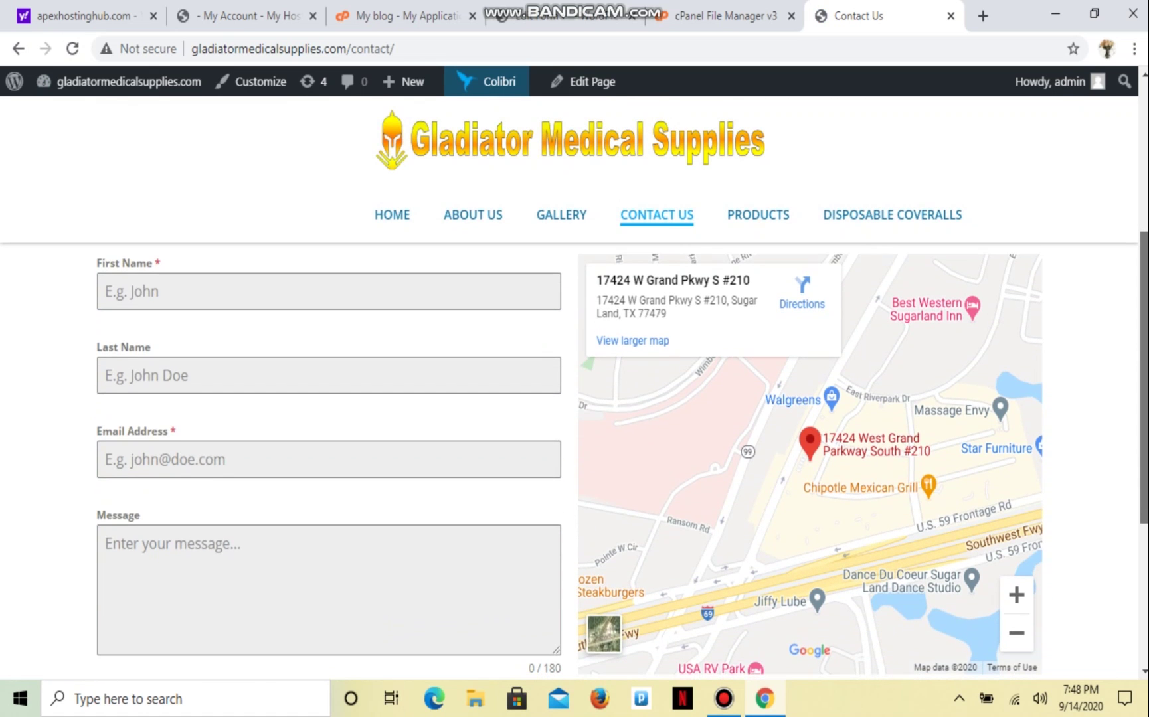